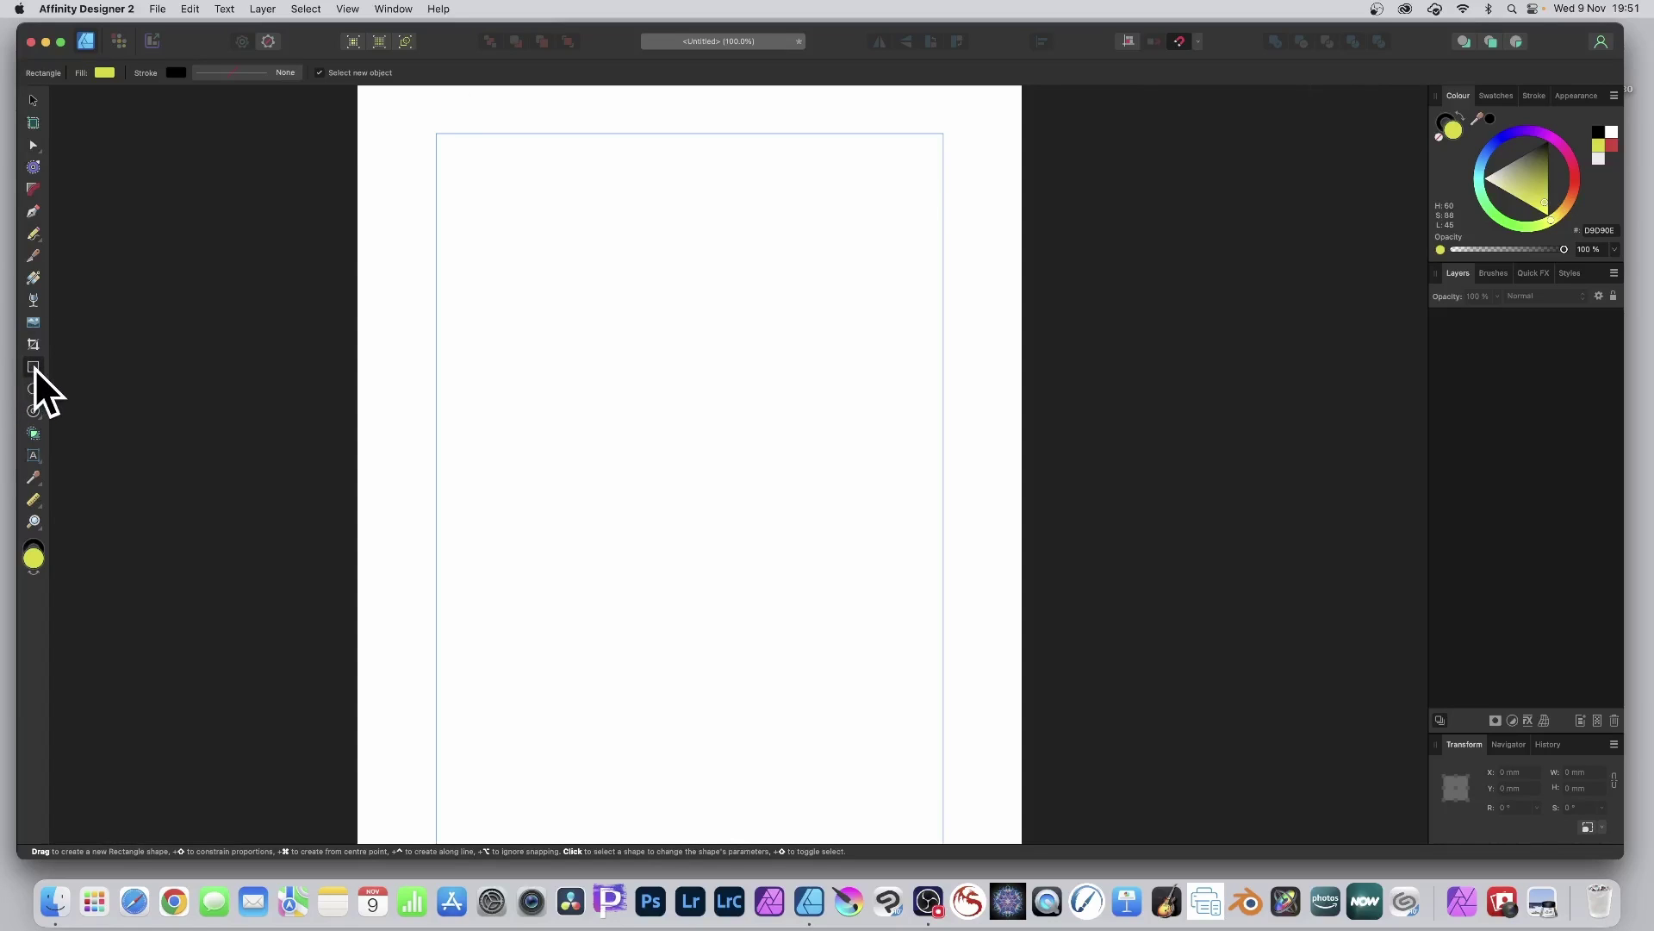
- Draw a 16.8 × 7.3 mm yellow rectangle and duplicate it into a row of eight with Right arrow
drag(458, 151, 513, 199)
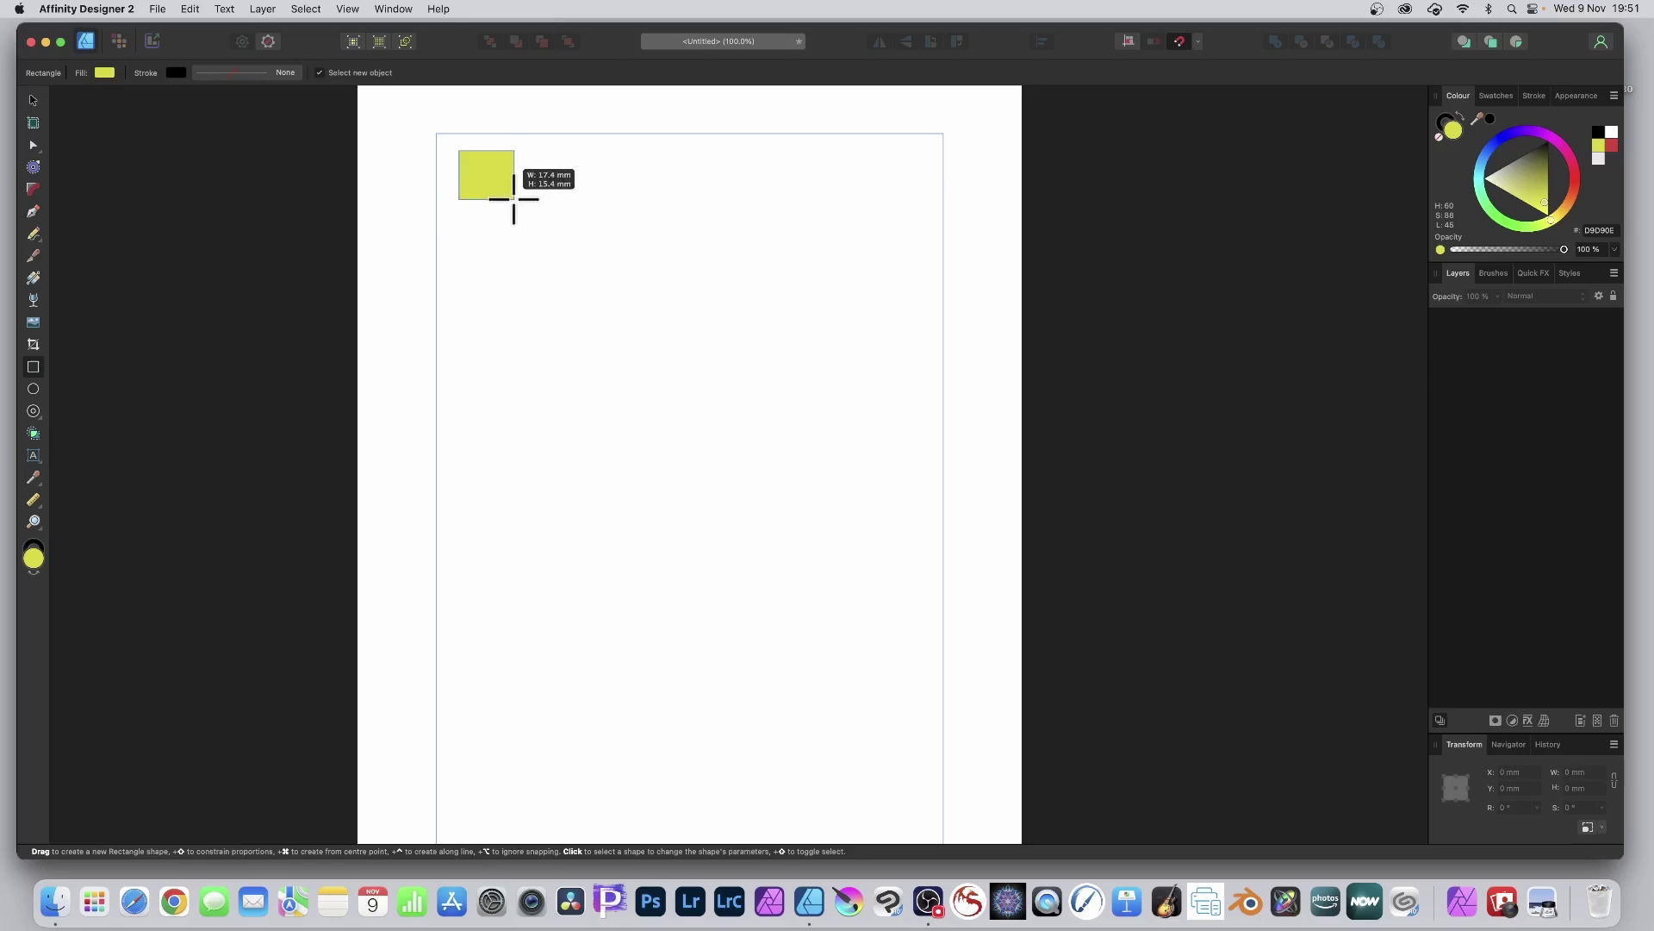
key(Right)
mouse_move(514, 199)
mouse_down()
mouse_move(572, 207)
mouse_move(510, 207)
mouse_move(534, 226)
mouse_move(463, 359)
mouse_move(570, 259)
mouse_move(546, 362)
mouse_move(489, 456)
mouse_move(513, 490)
mouse_move(513, 174)
mouse_up()
key(Right)
key(Right)
key(Right)
key(Right)
key(Right)
key(Right)
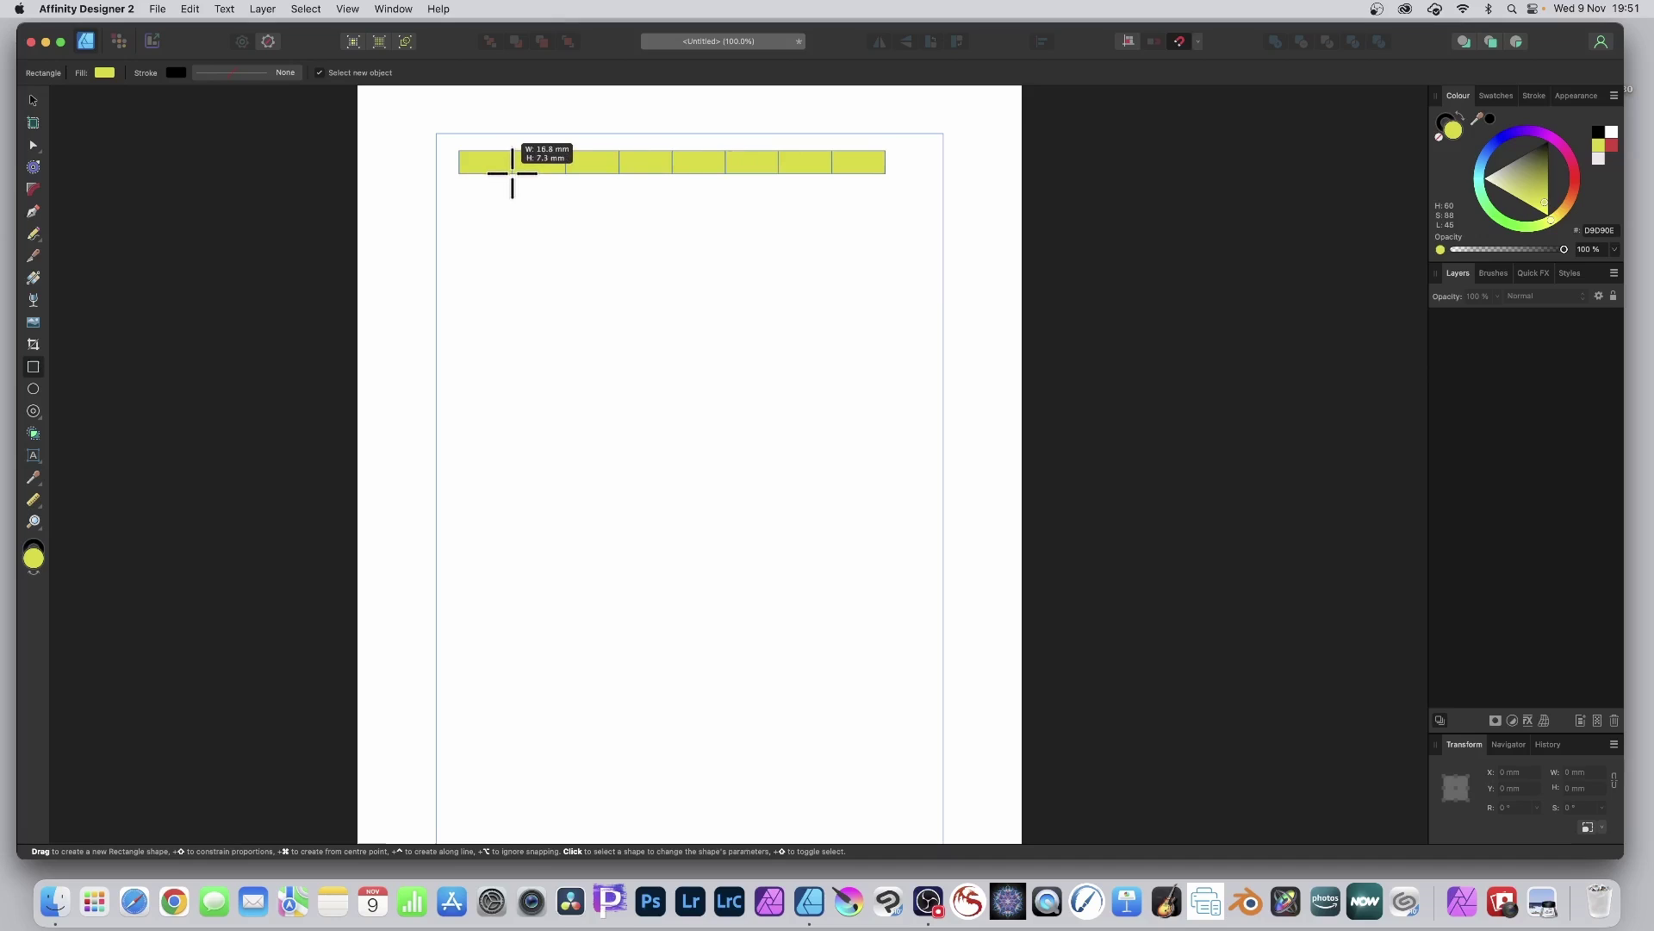
- While still dragging, use the arrow keys to set the rectangle grid to seven columns and six rows
key(Up)
key(Up)
key(Up)
key(Up)
key(Up)
drag(513, 173, 512, 173)
key(Up)
key(Up)
key(Up)
key(Up)
key(Up)
key(Up)
key(Up)
key(Up)
key(Up)
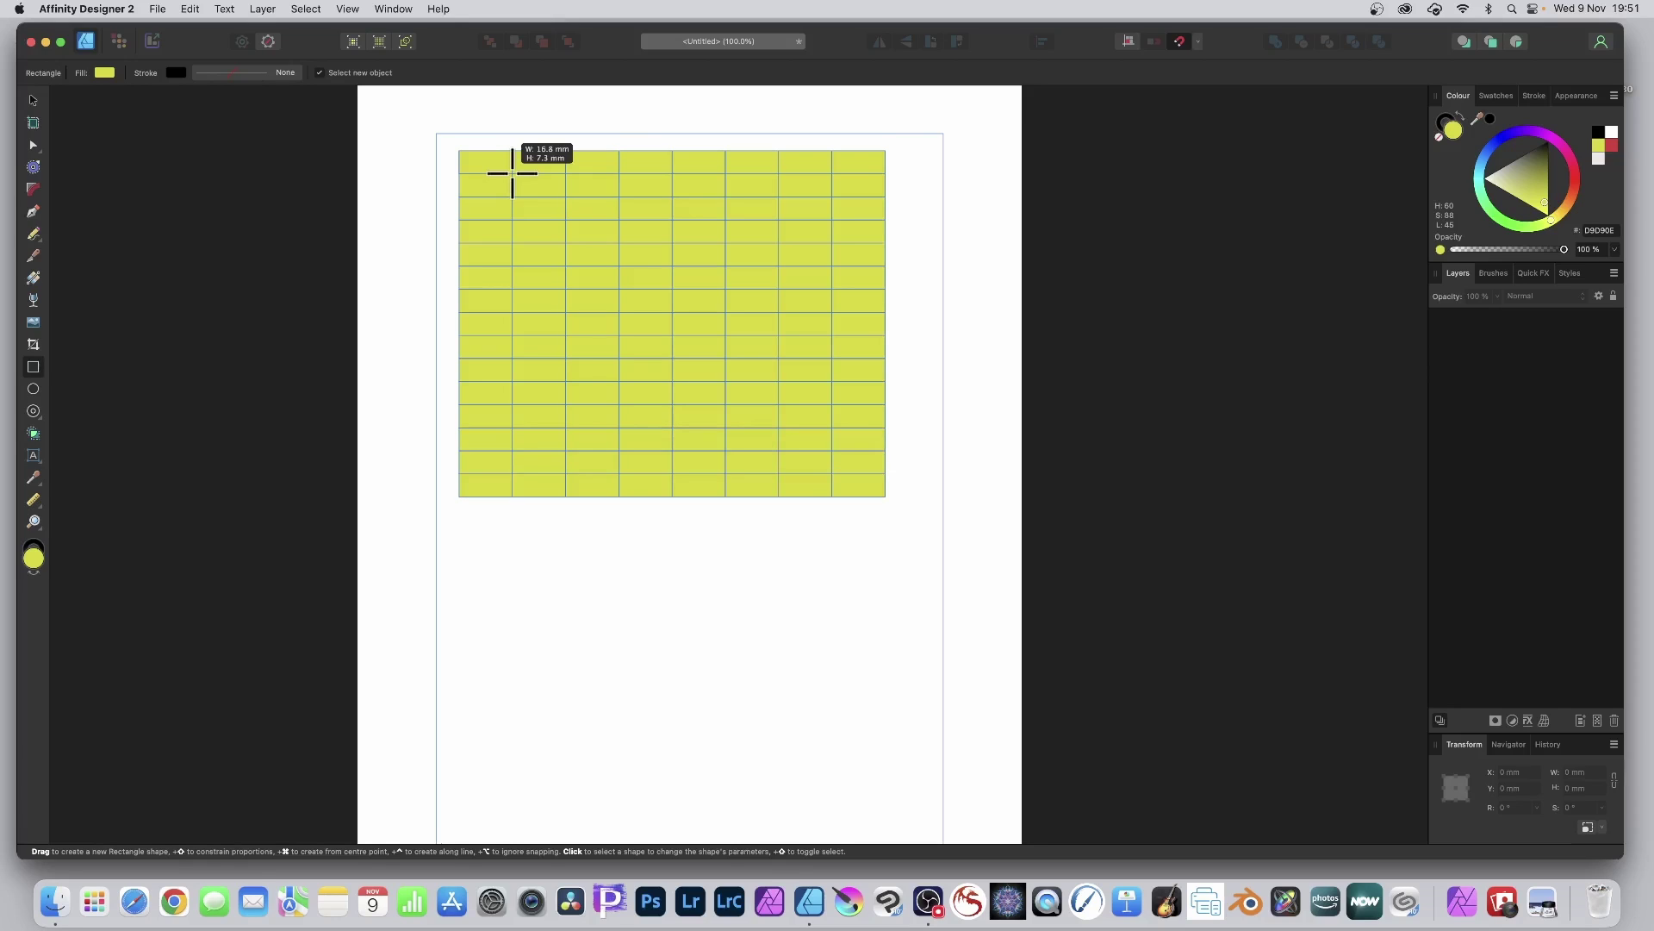
key(Down)
key(Down)
key(Down)
key(Down)
key(Down)
key(Down)
key(Down)
key(Down)
key(Down)
drag(512, 173, 513, 173)
key(Left)
key(Left)
key(Left)
key(Right)
key(Right)
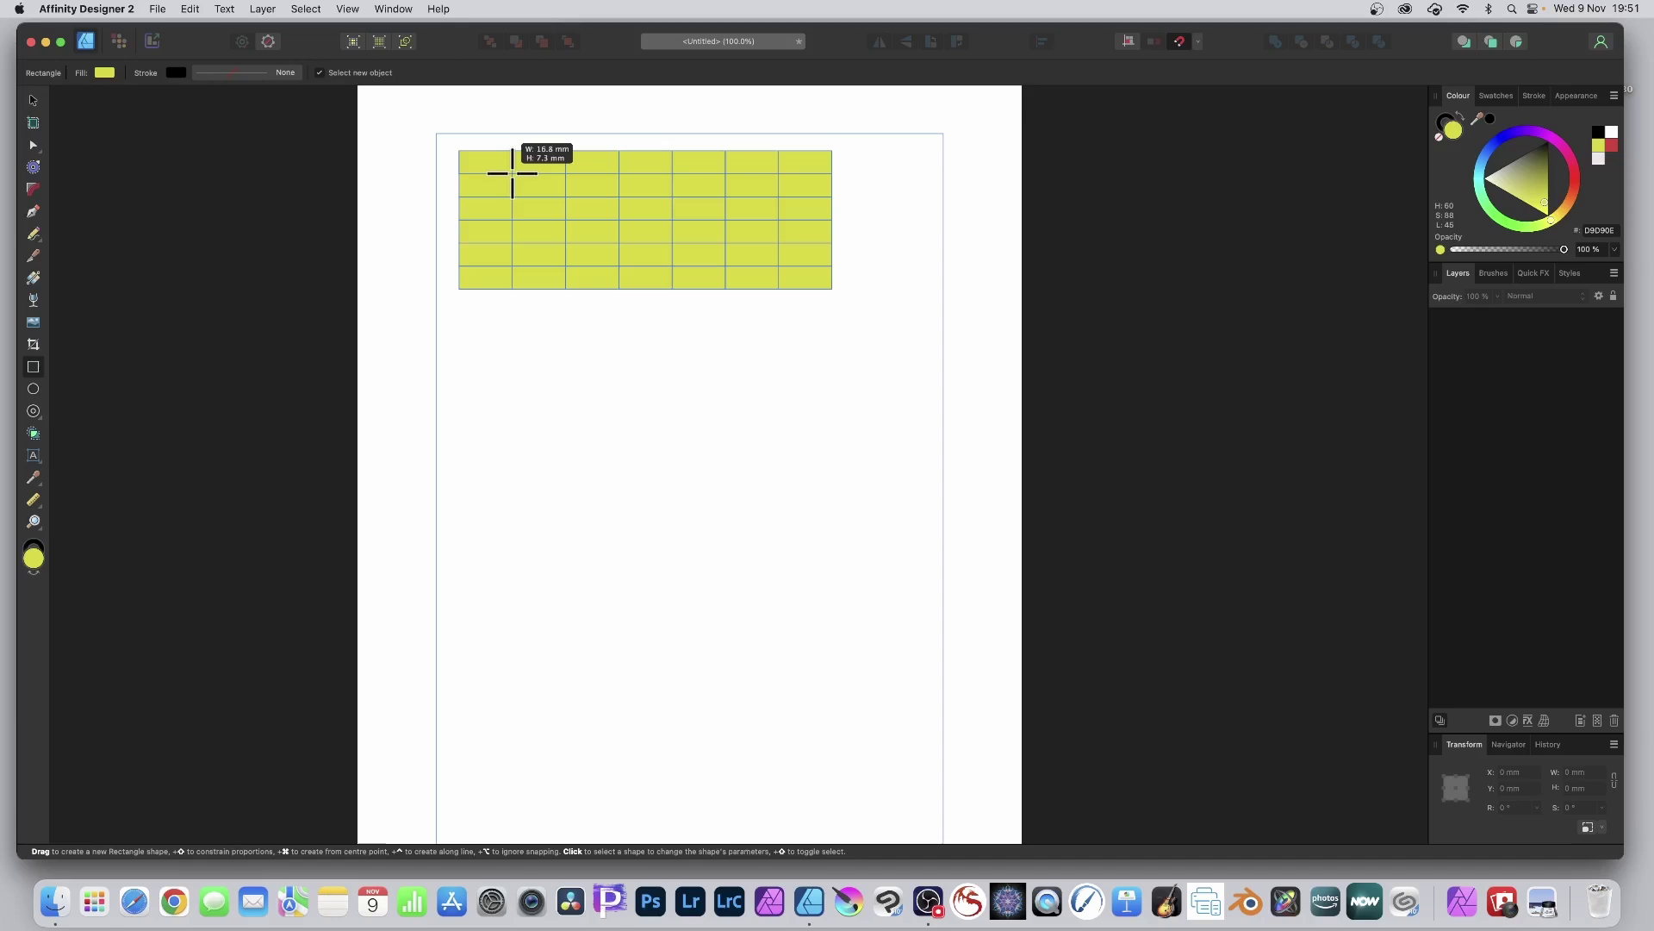
- Adjust the column and row gaps of the 7 × 6 grid until the blocks sit closely together
key(super+Right)
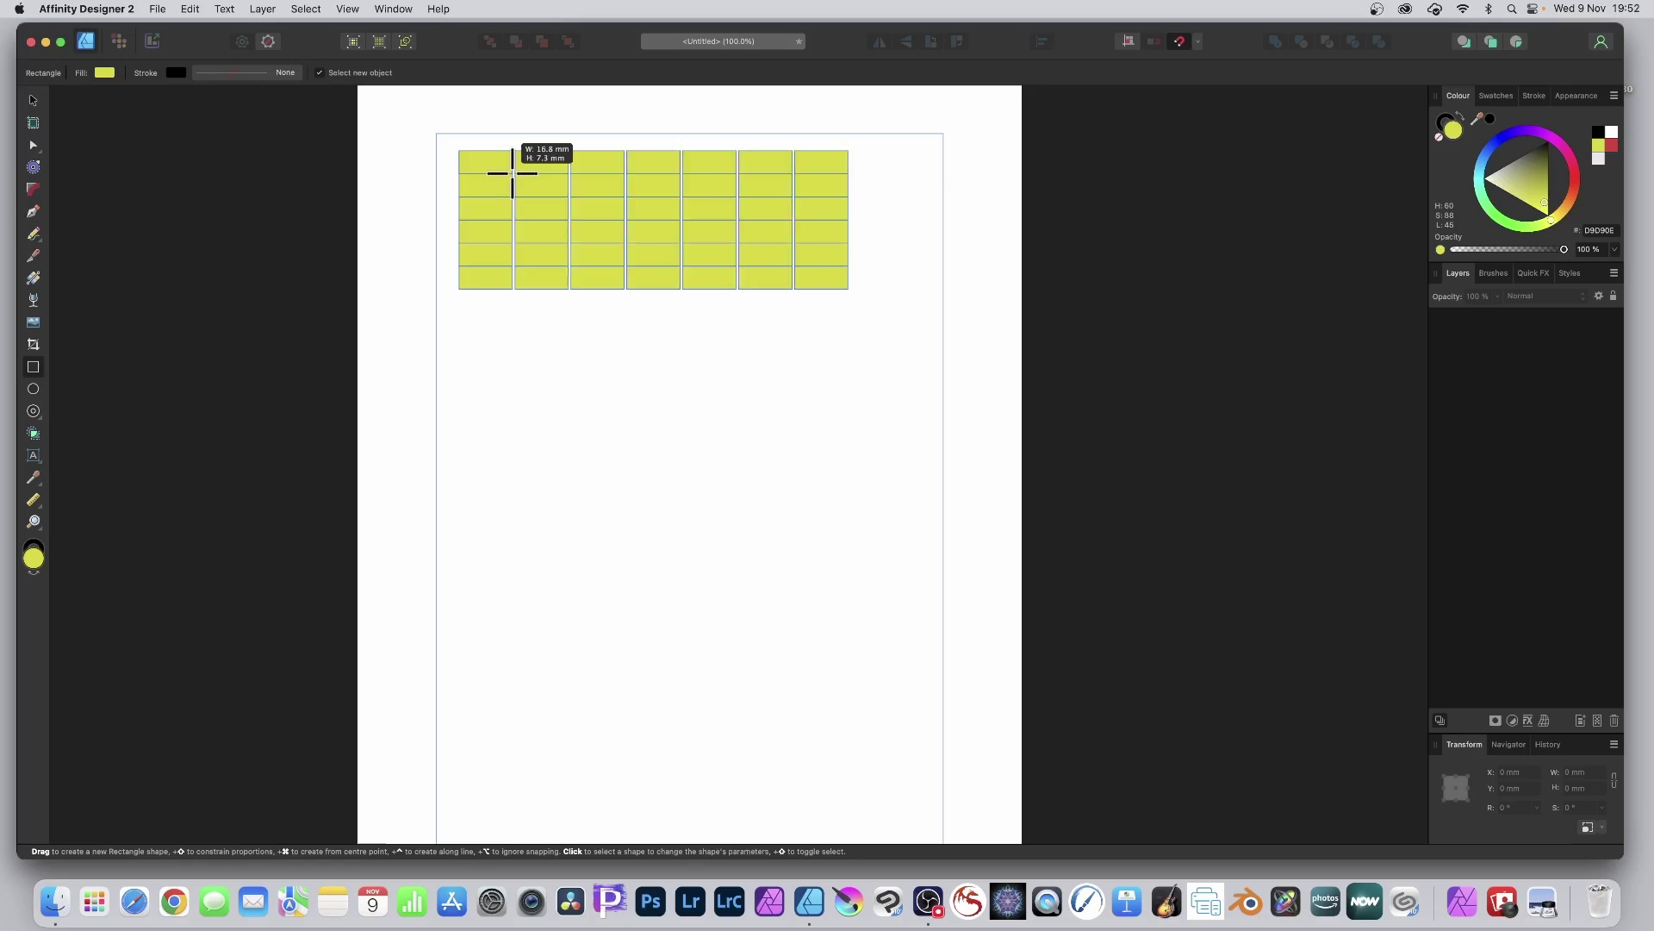
key(super+Right)
key(super+Right)
key(super+Right)
key(super+Right)
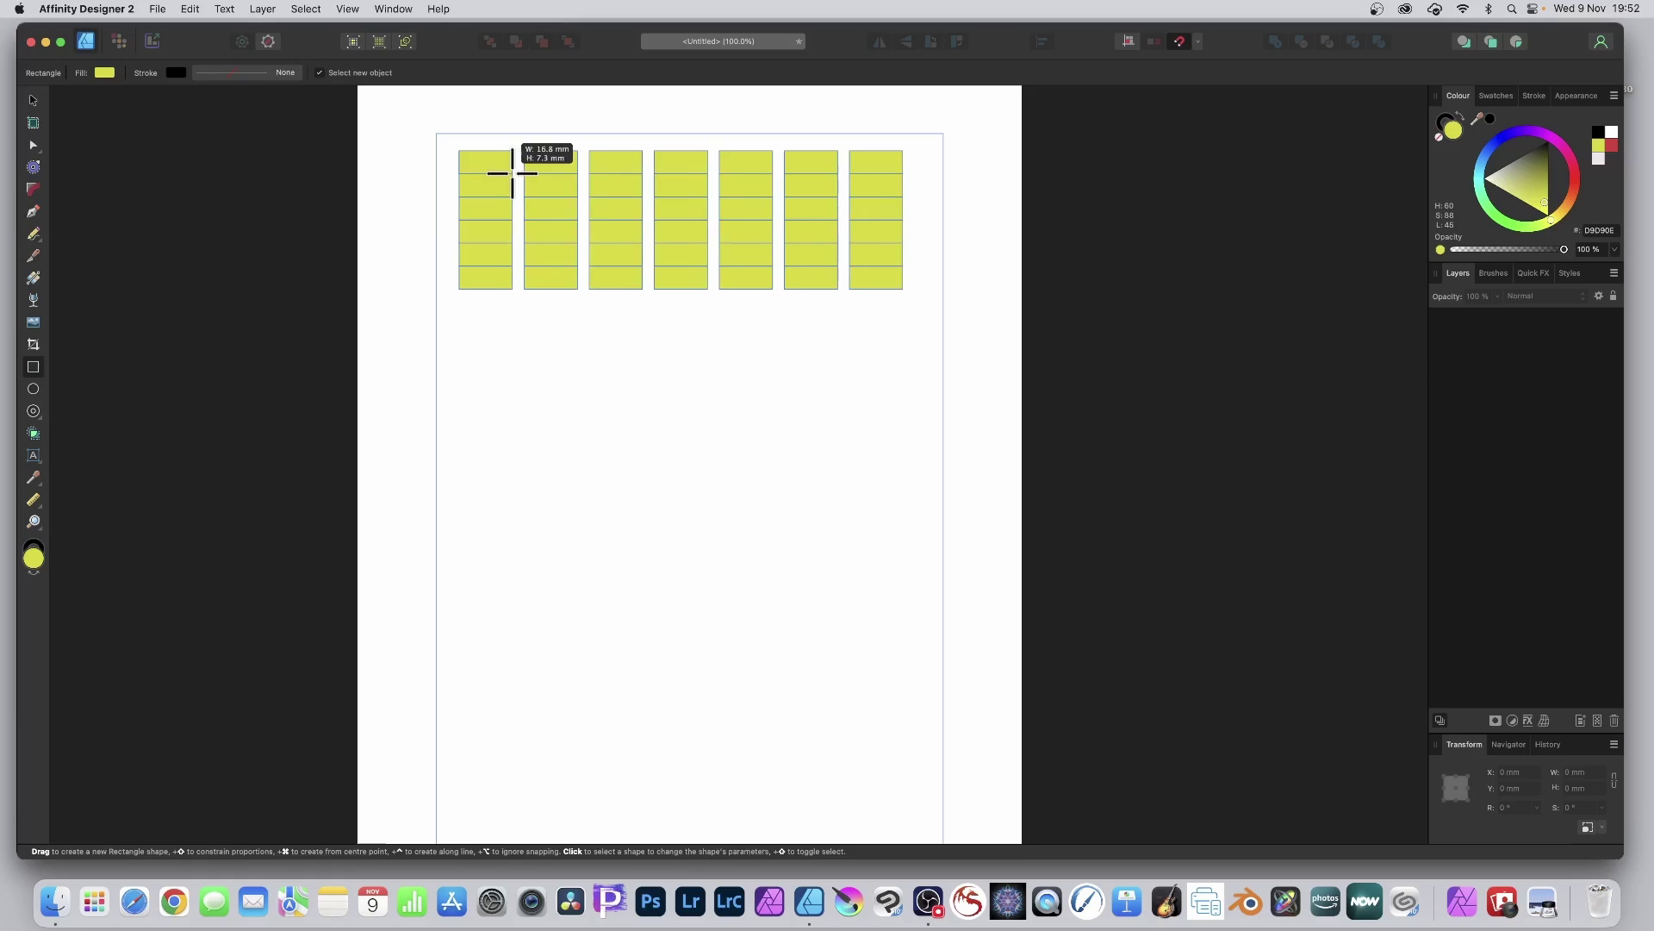
key(super+Up)
key(super+Up)
key(super+Up)
key(super+Up)
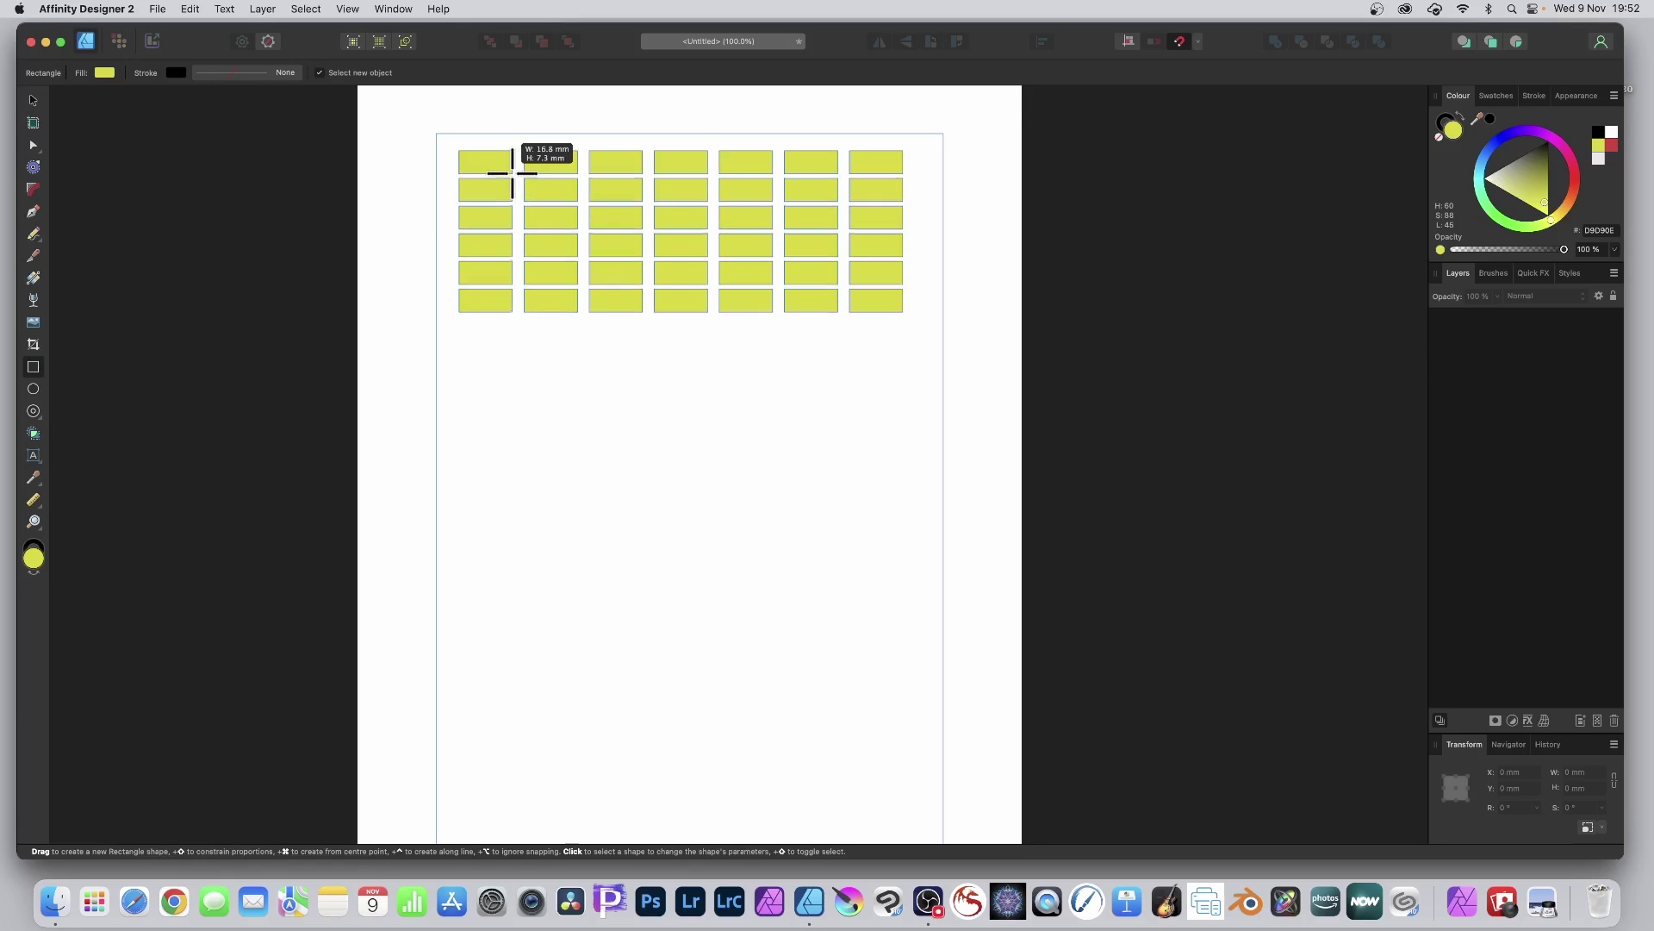
key(super+Up)
key(super+Up)
key(super+Up)
key(super+Up)
key(super+Up)
key(super+Up)
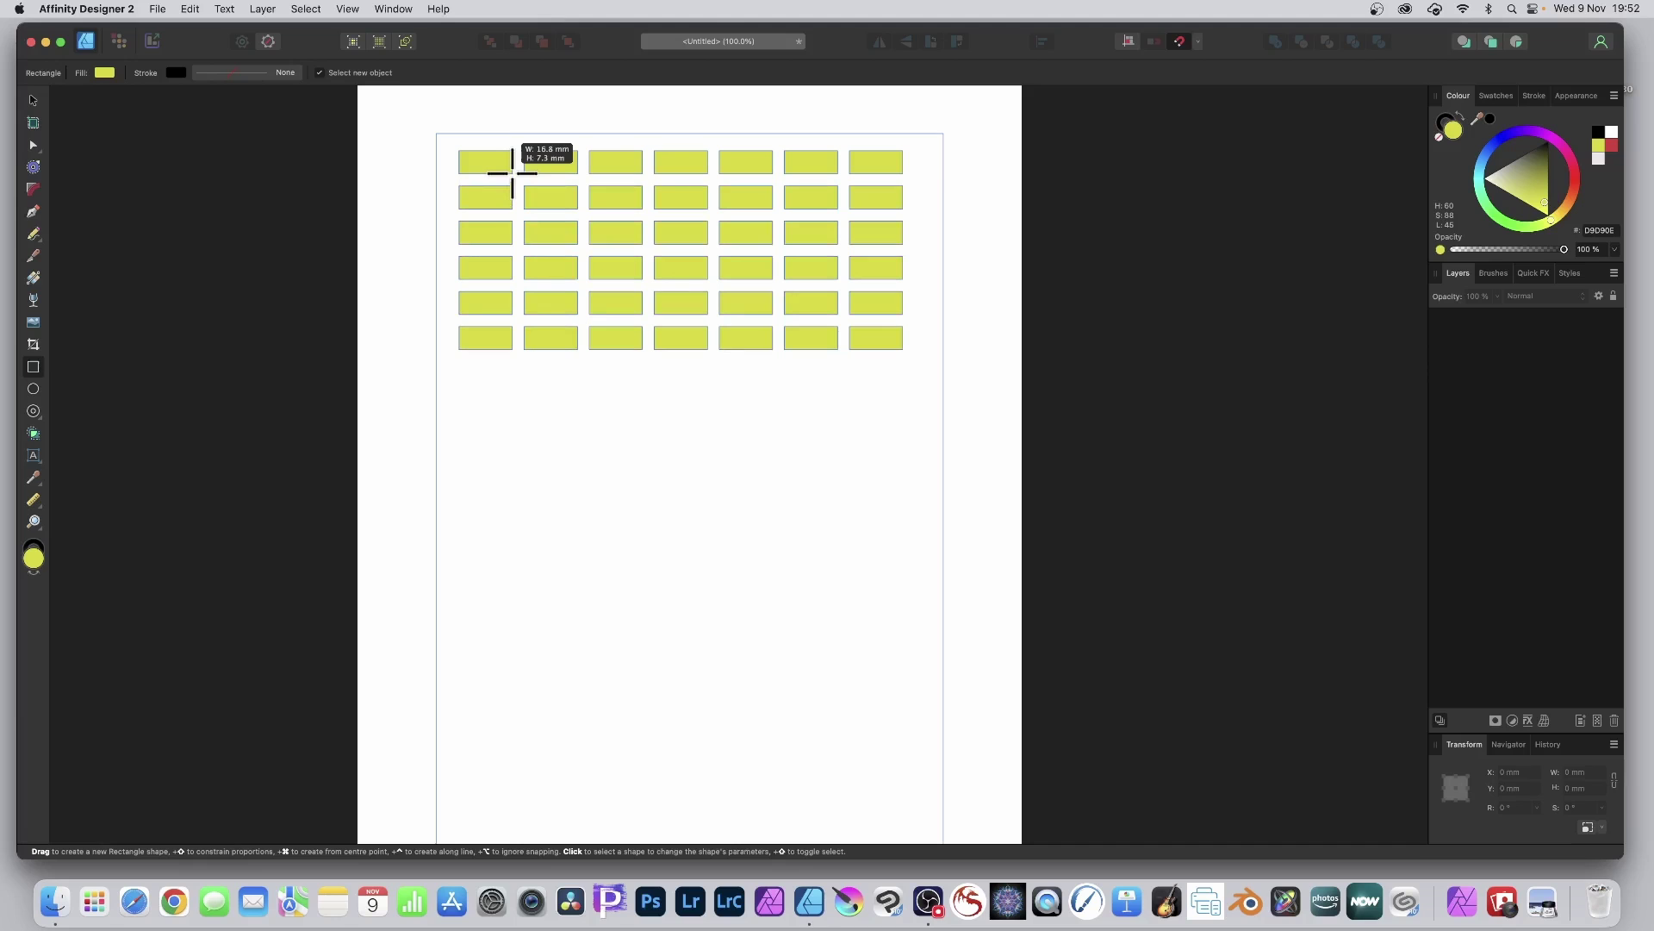
key(super+Down)
key(super+Down)
key(super+Down)
key(super+Down)
key(super+Down)
key(super+Down)
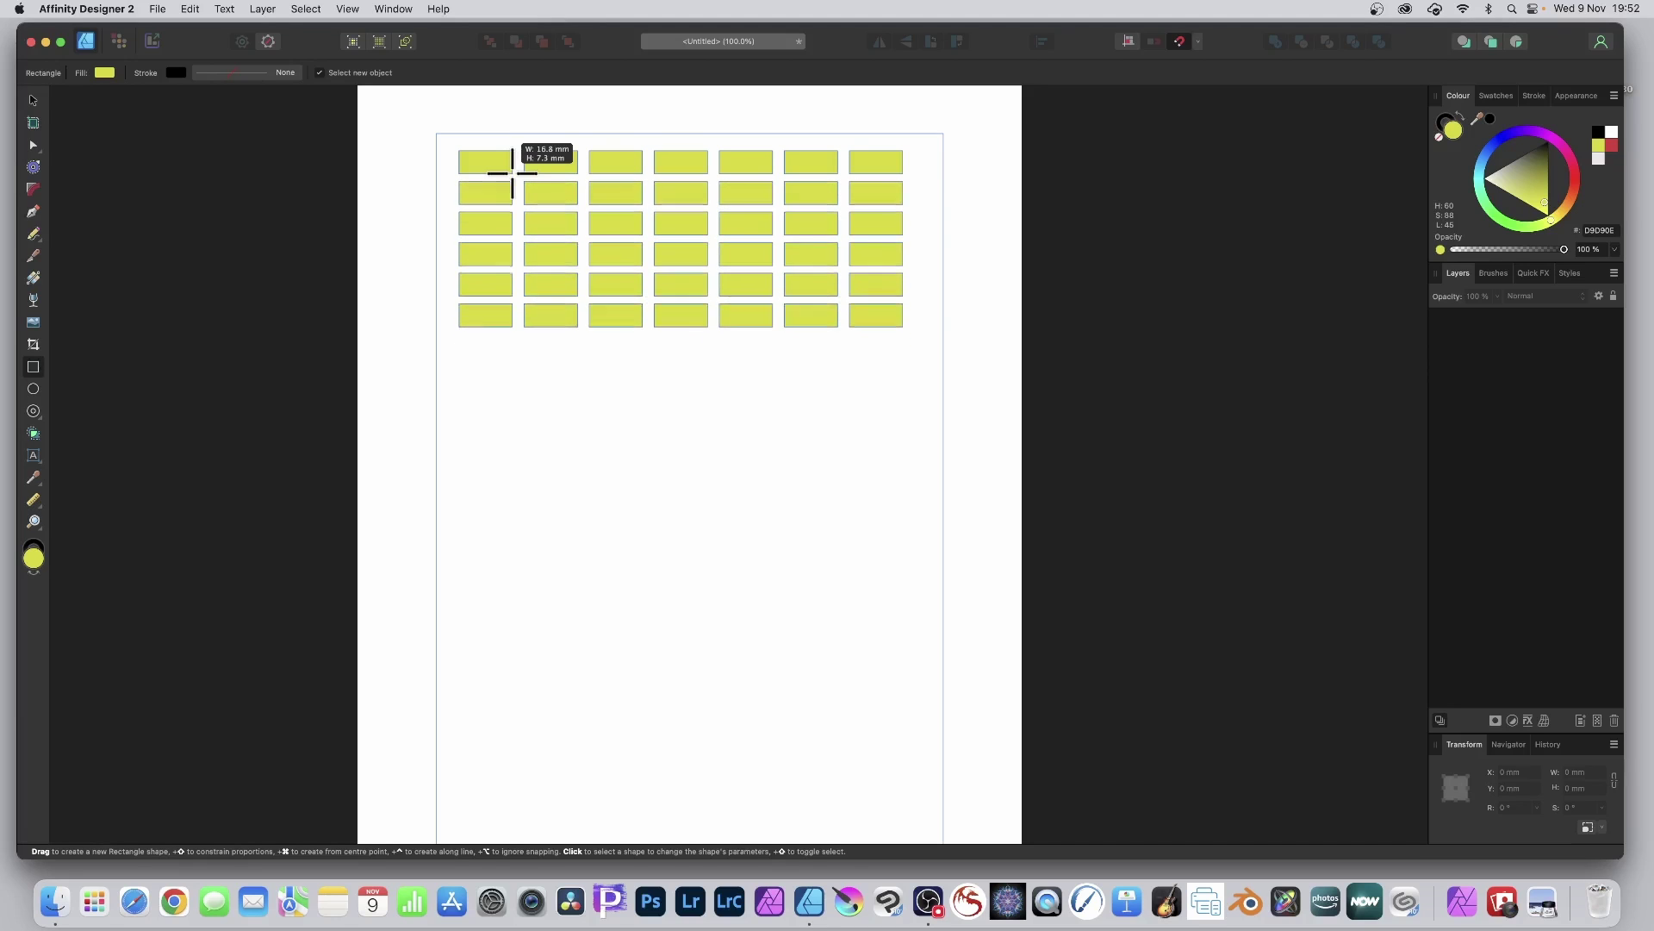
key(super+Down)
key(super+Down)
key(super+Down)
key(super+Down)
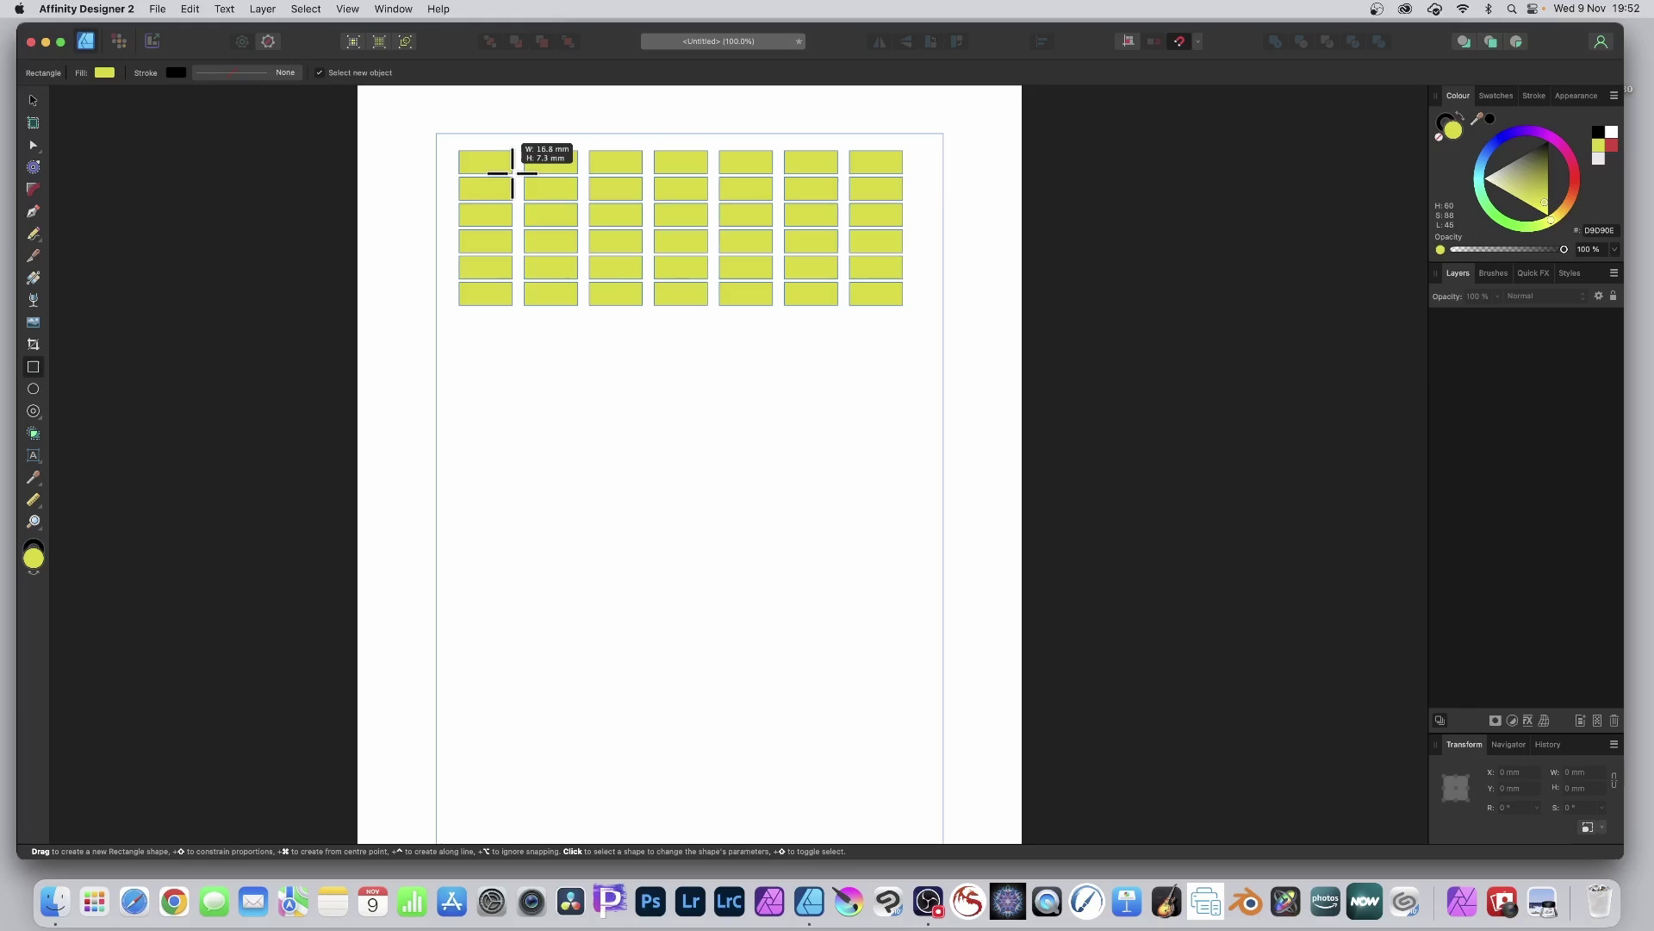
key(super+Left)
key(super+Left)
key(super+Left)
key(super+Left)
key(super+Left)
key(super+Left)
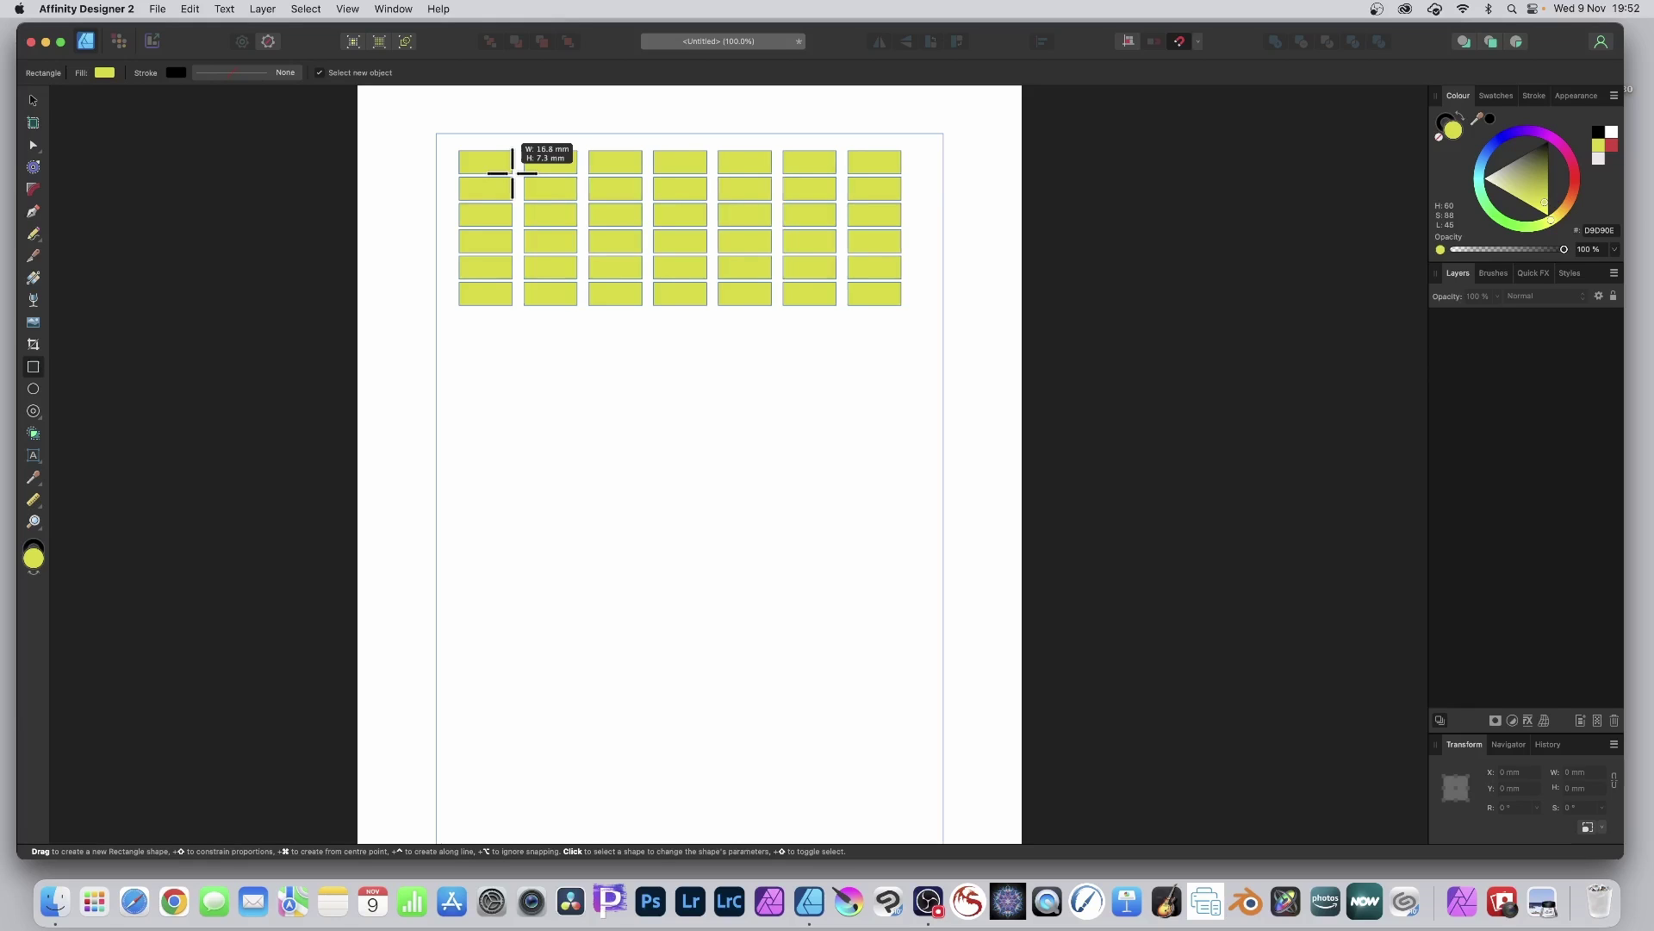
key(super+Left)
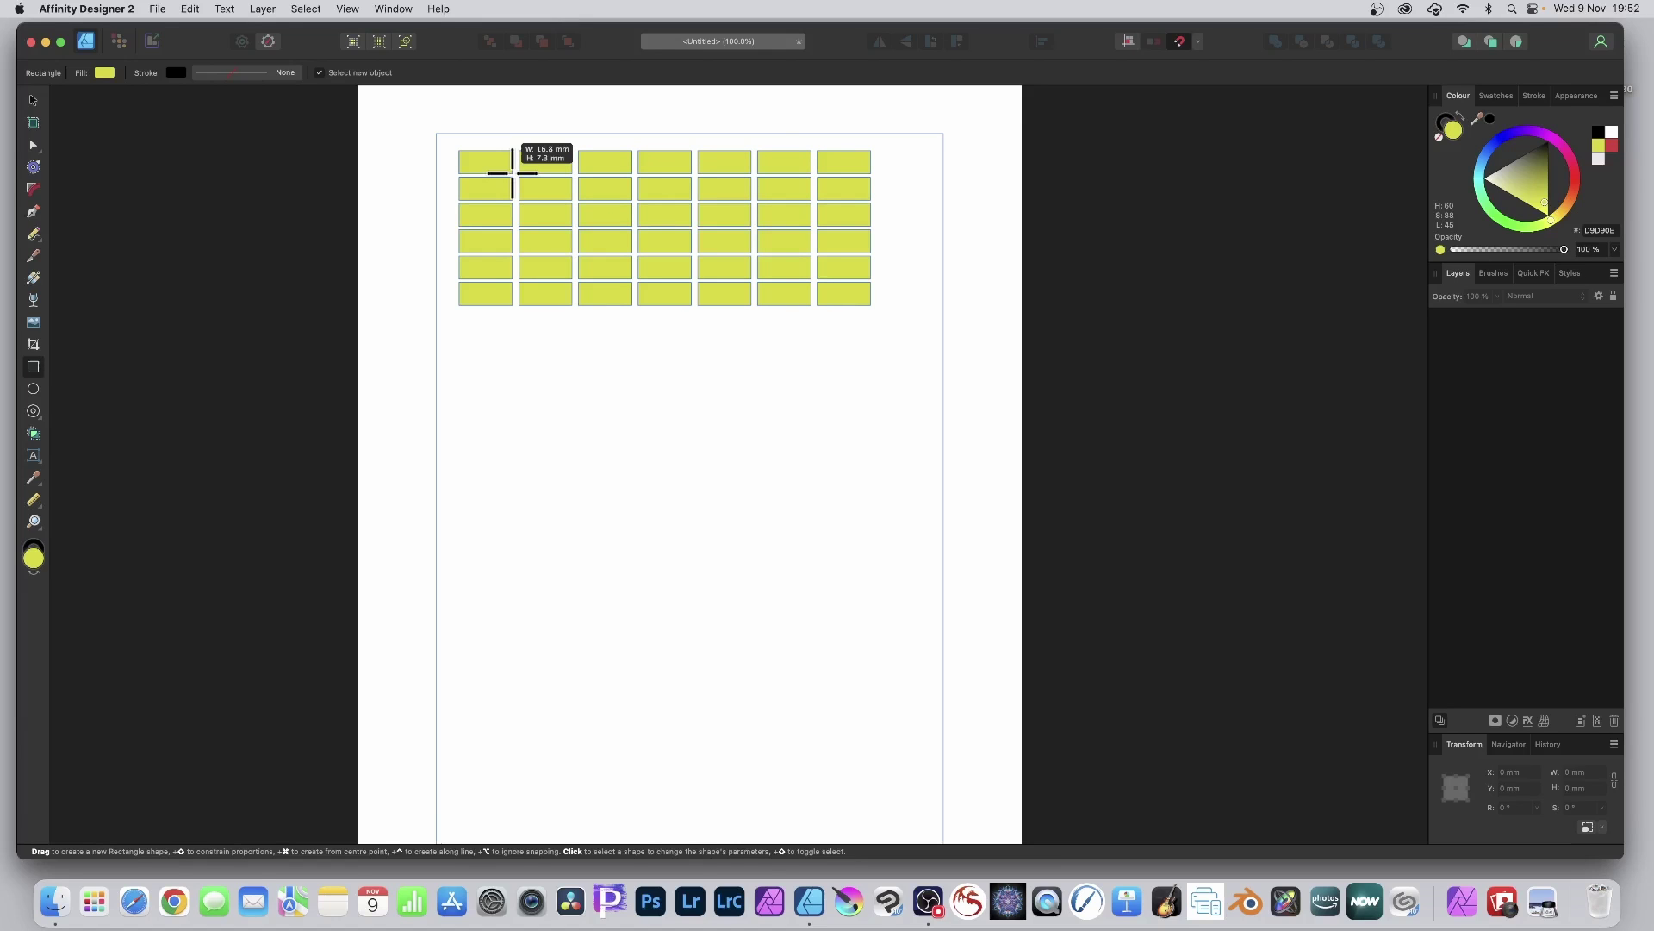
- Reshape the cells into 12.1 mm squares, then enlarge them to about 29.1 mm and rotate them past the page edges
drag(512, 173, 510, 182)
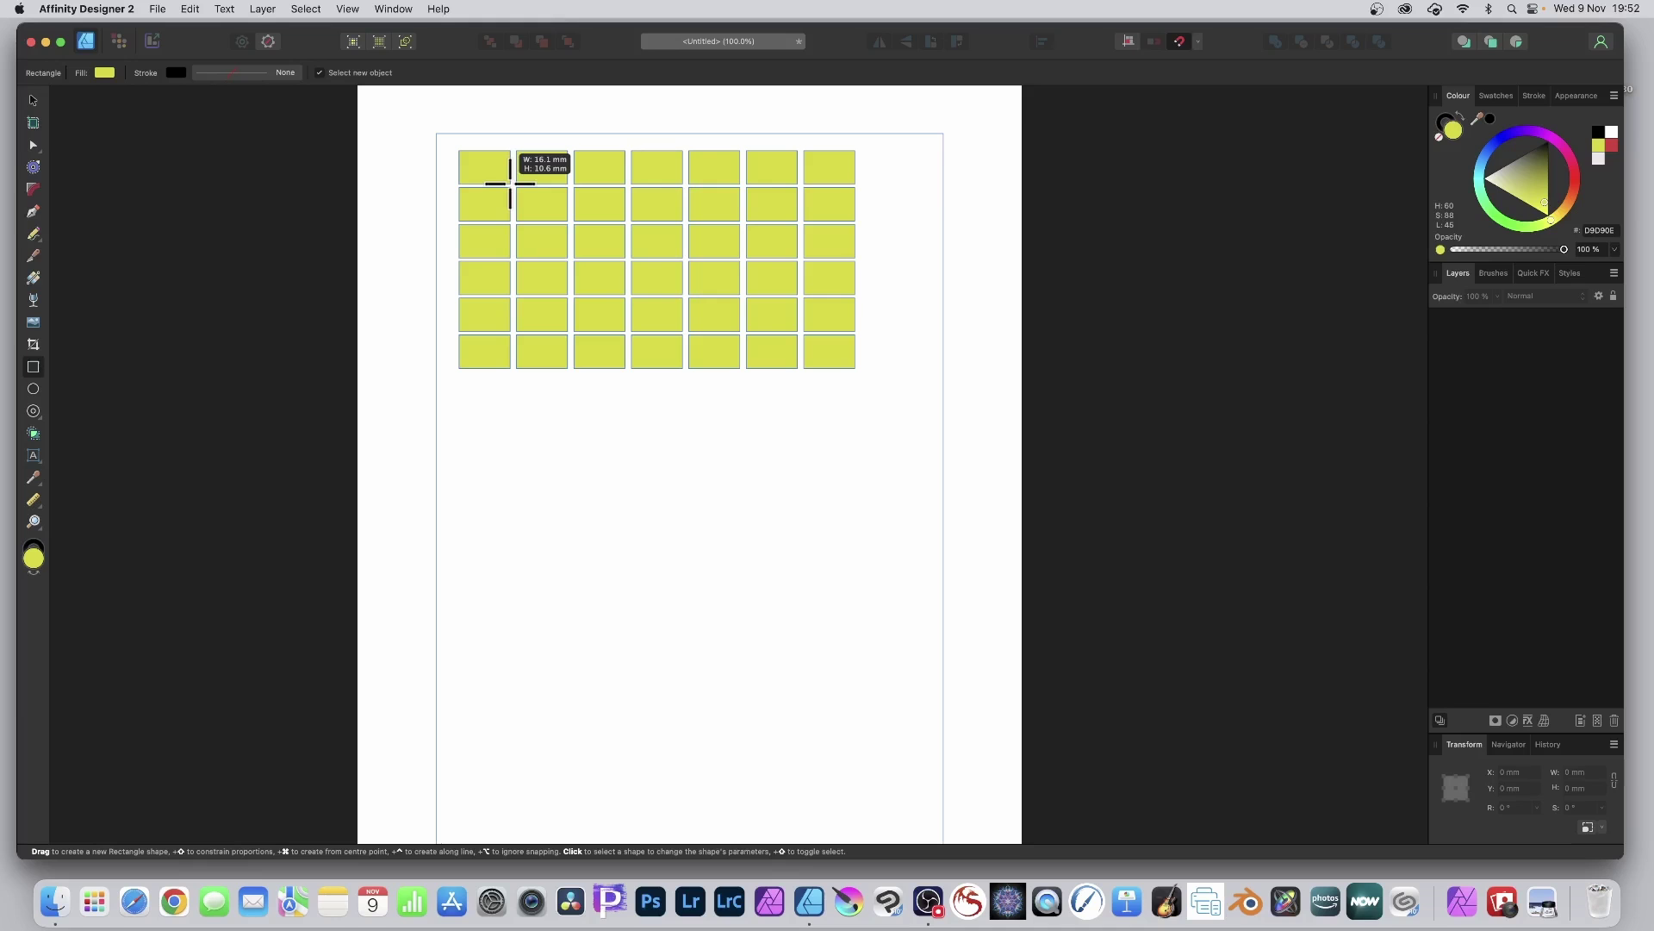
drag(510, 183, 541, 150)
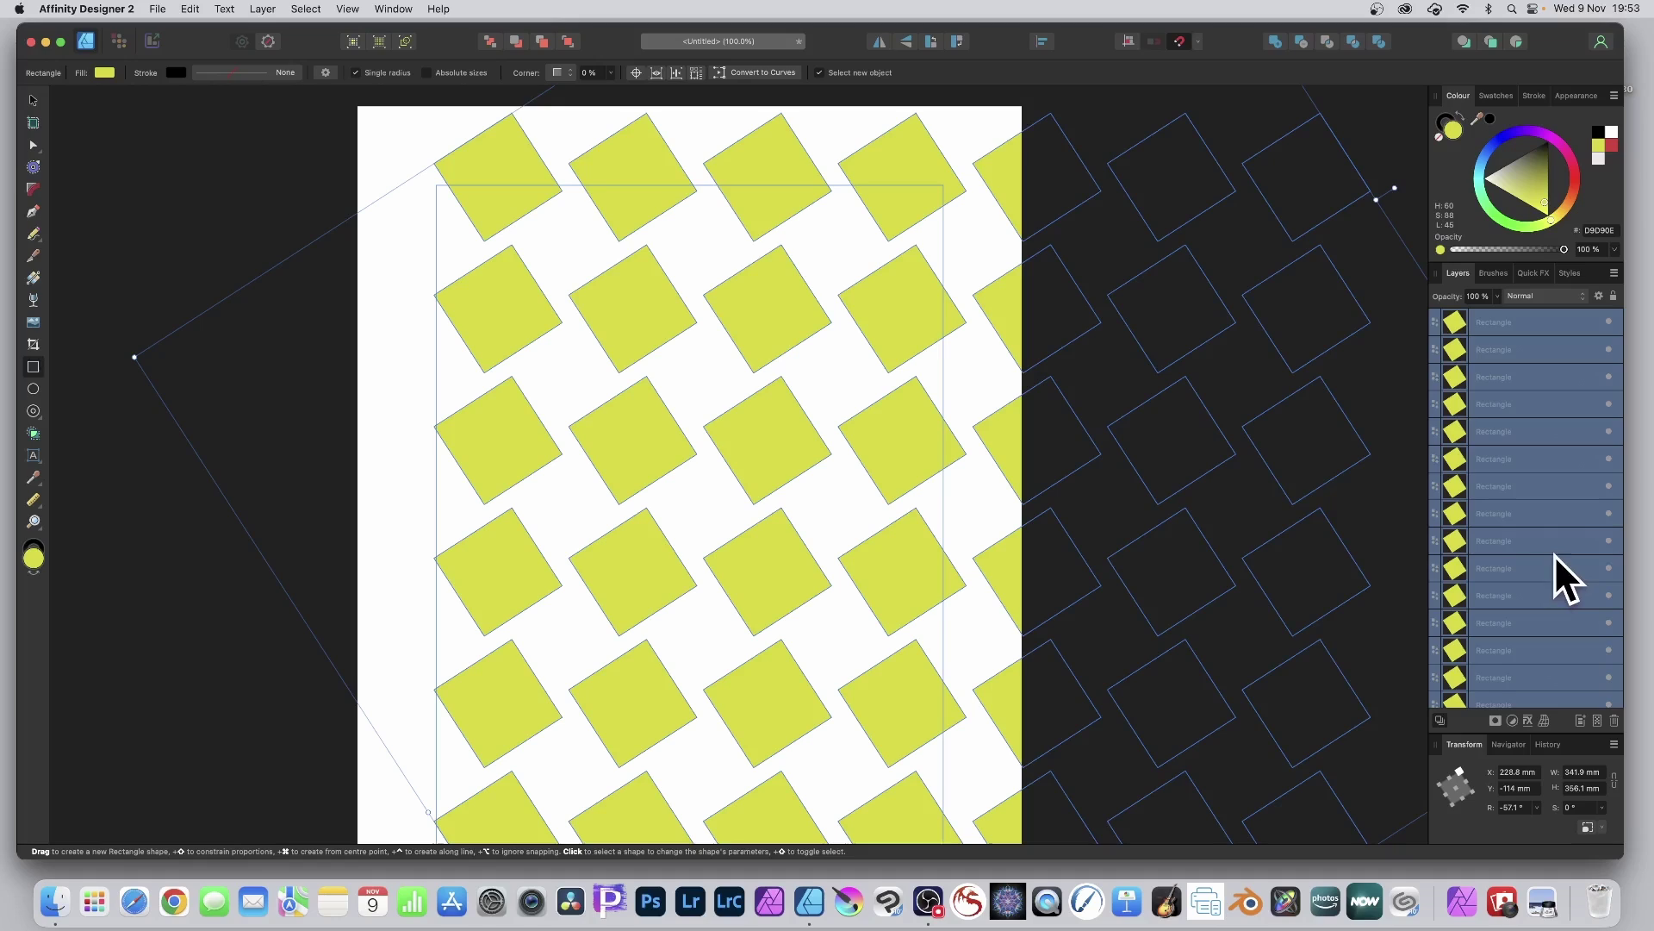
- Group the yellow squares into one layer and delete them from the page
right_click(1499, 321)
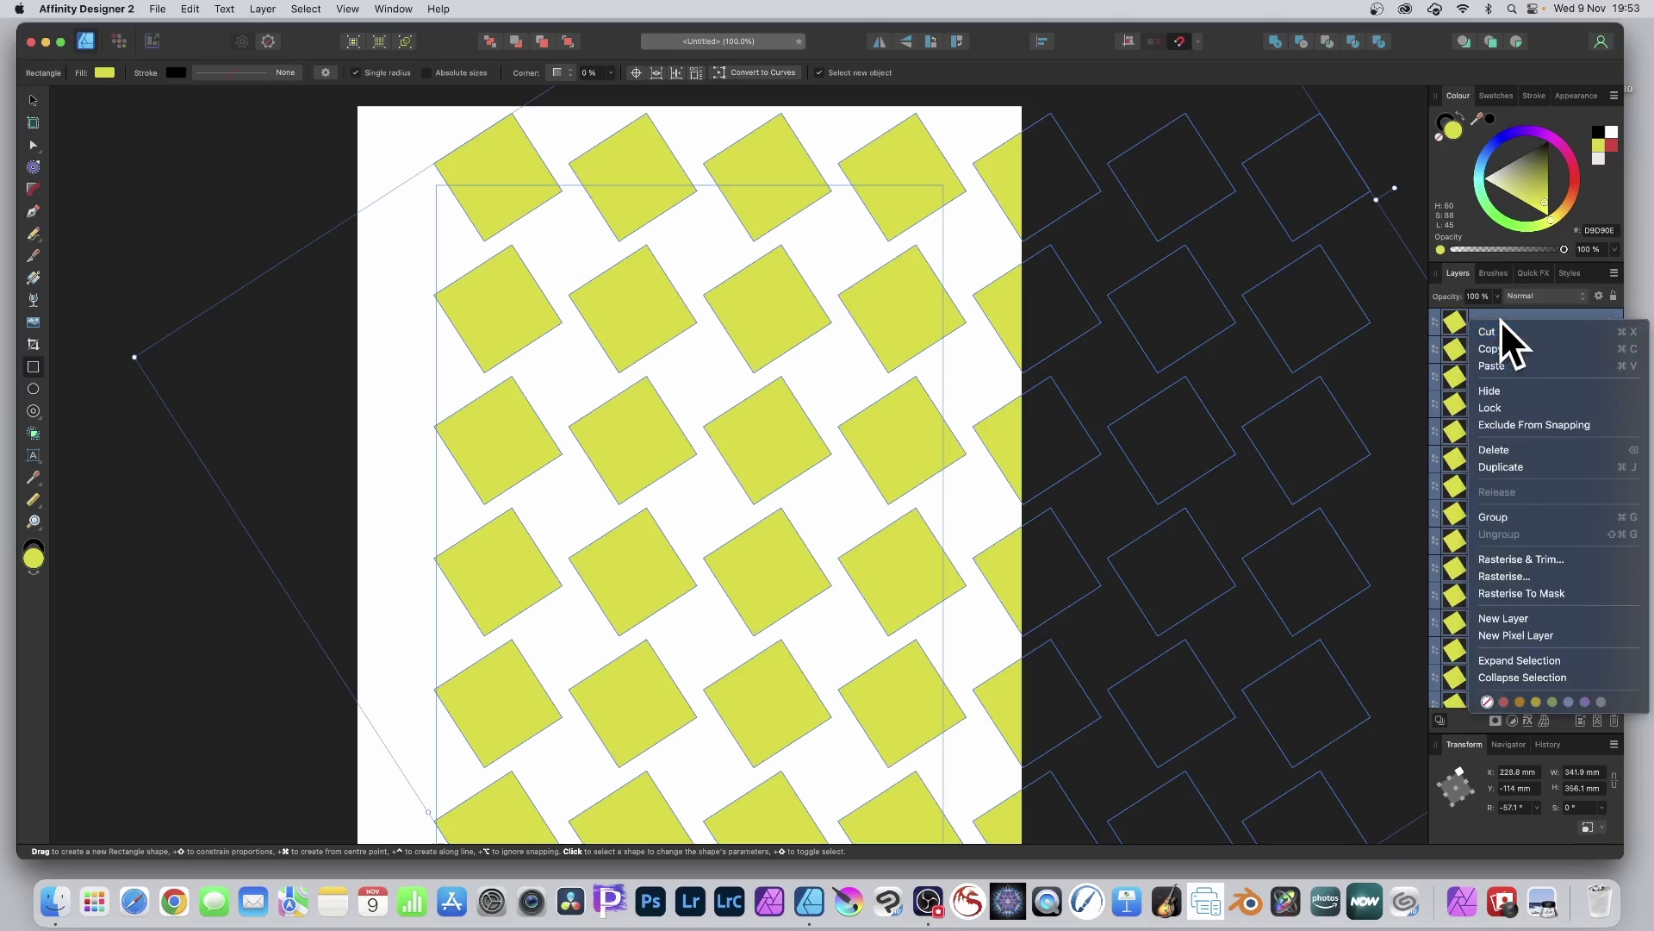
click(1517, 516)
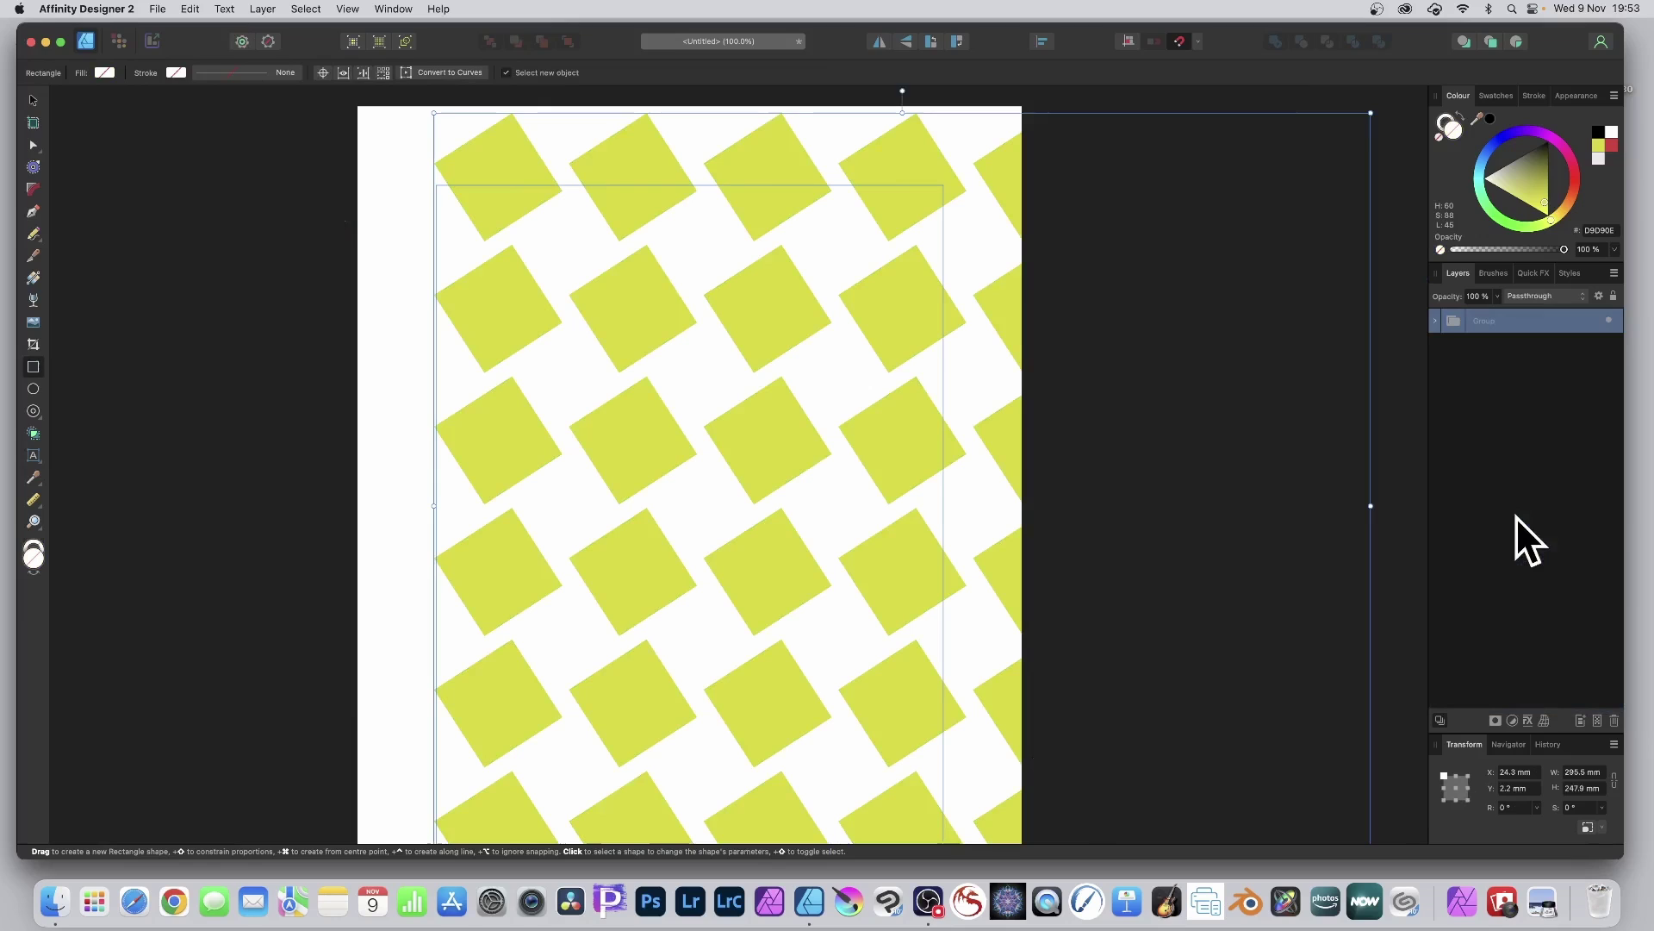
key(Delete)
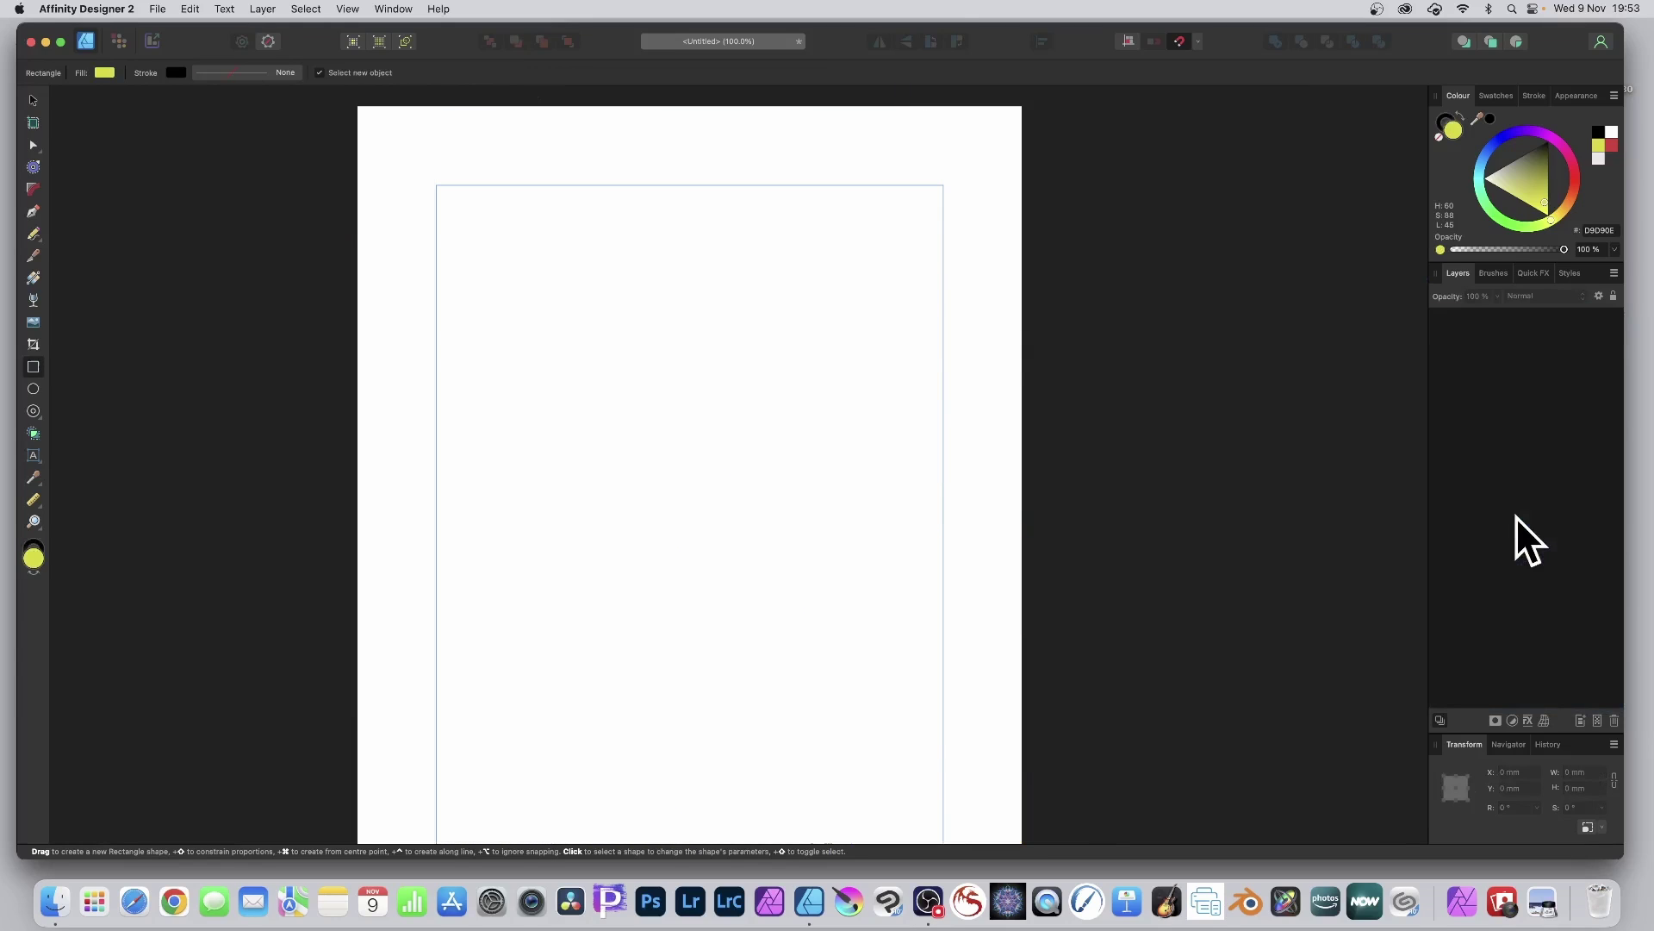
- With the Donut Tool, drag out a yellow donut and duplicate it across and down into a grid
click(33, 411)
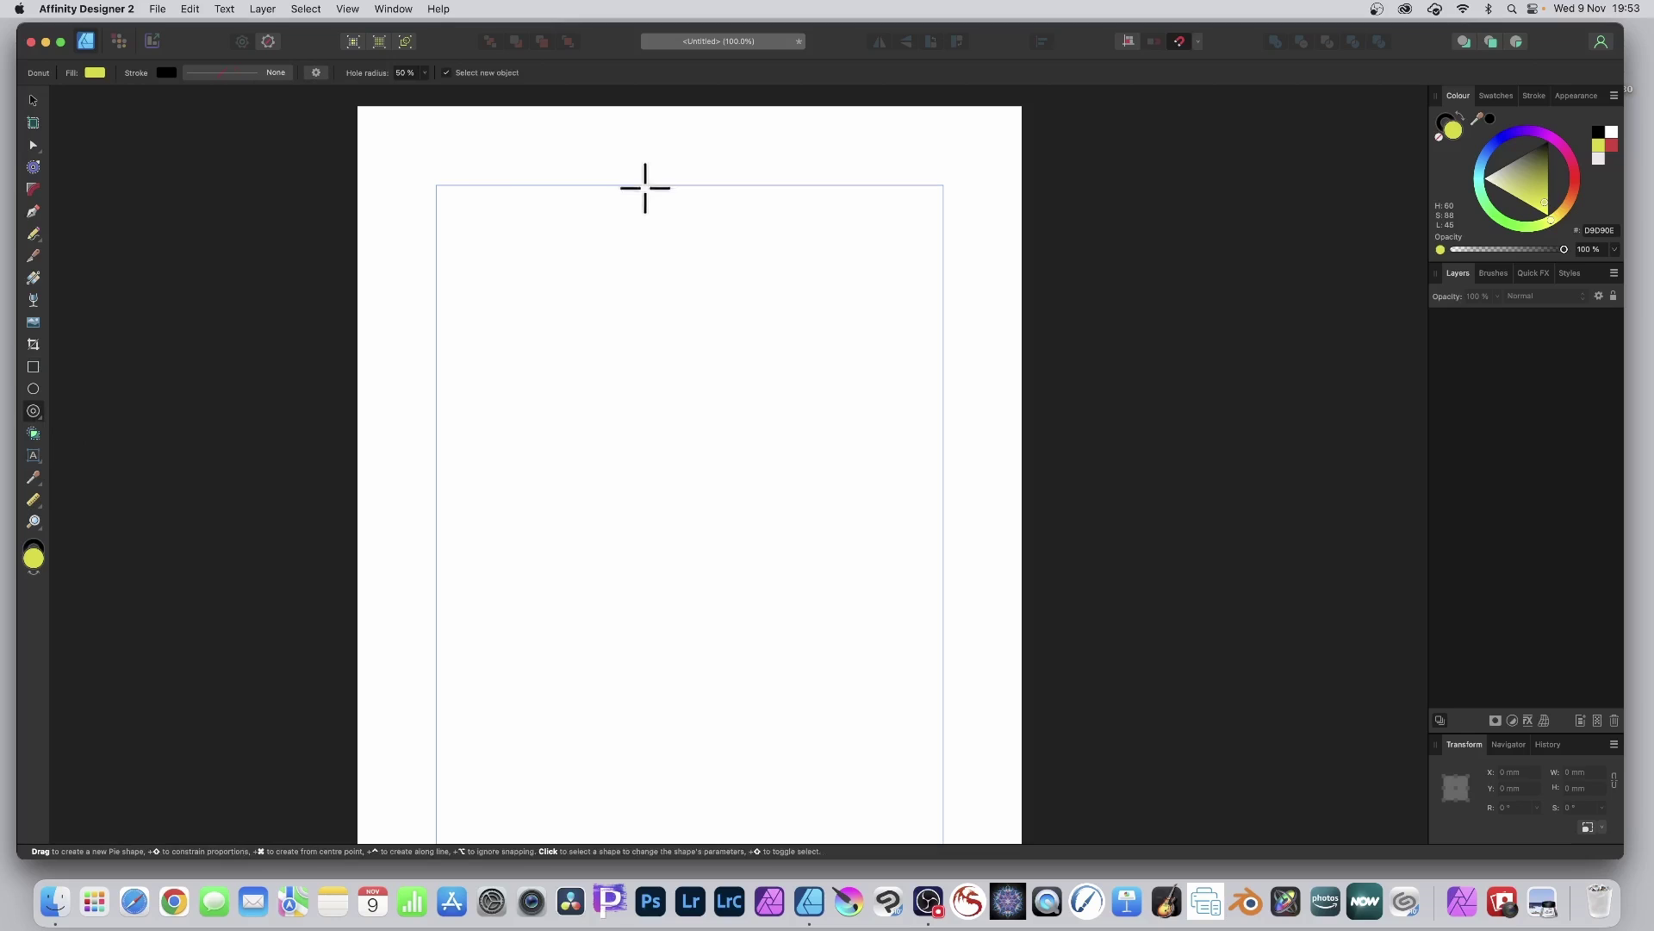
drag(456, 199, 514, 258)
key(Right)
key(Right)
key(Right)
key(Right)
key(Right)
key(Right)
key(Right)
key(Right)
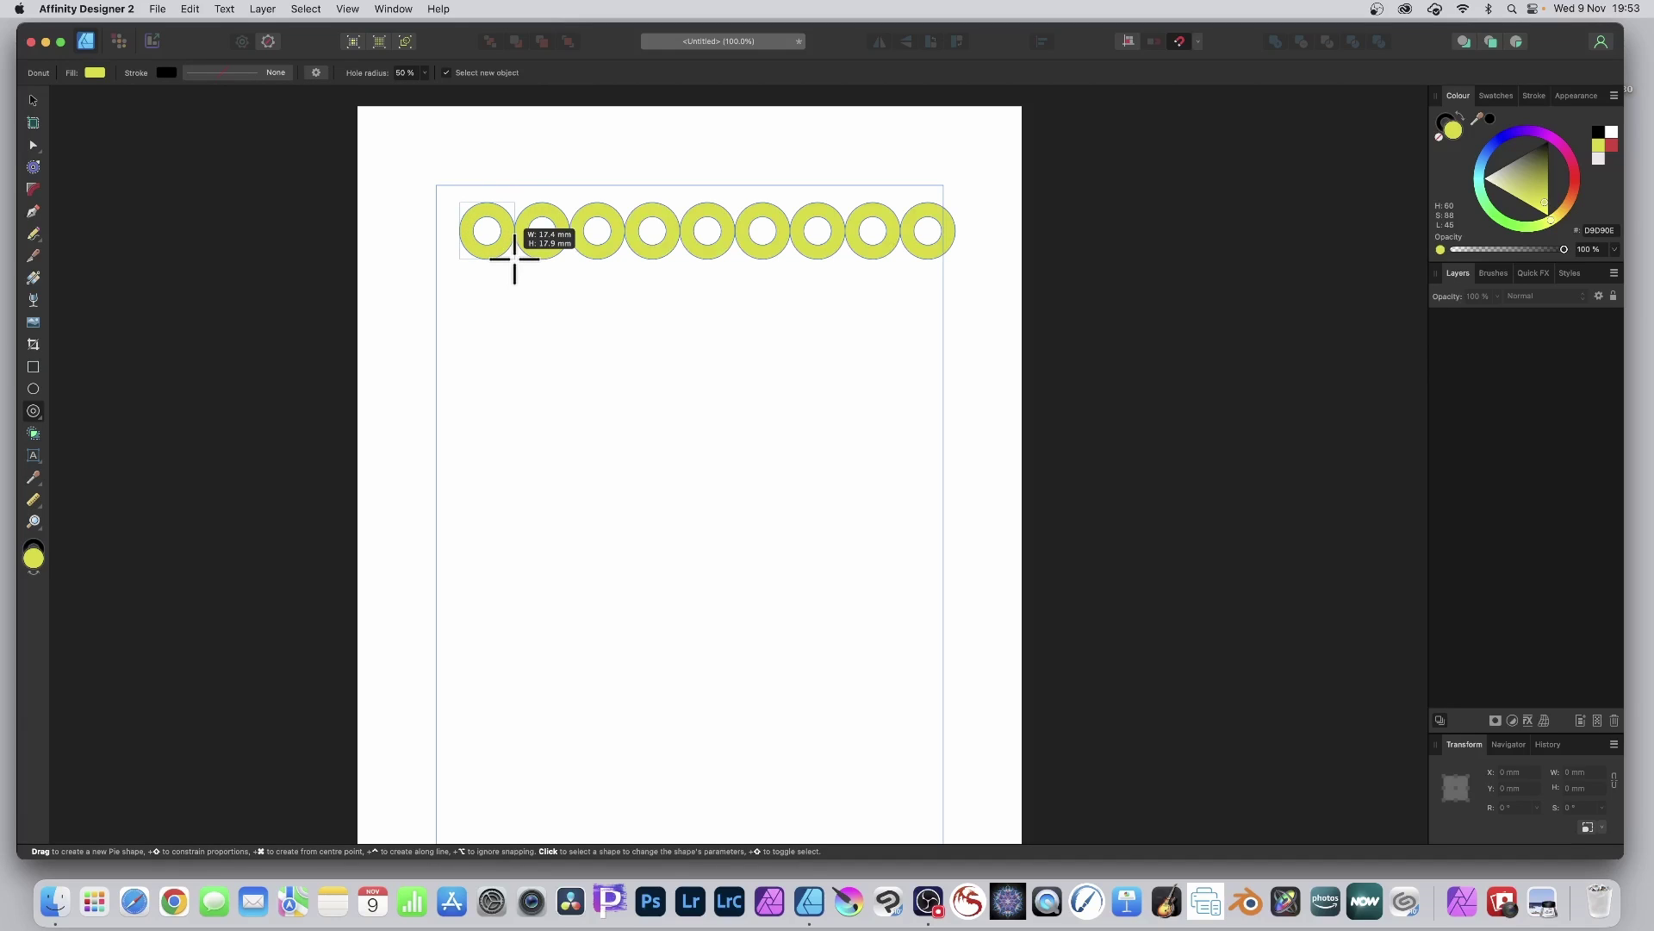
drag(515, 259, 515, 256)
key(Down)
key(Down)
key(Down)
key(Down)
key(Down)
key(Down)
key(Down)
key(Down)
- Widen the row and column gaps between donuts, then release to create all 81
key(super+Down)
key(super+Down)
key(super+Down)
key(super+Down)
key(super+Down)
key(super+Down)
key(super+Down)
key(super+Down)
key(super+Down)
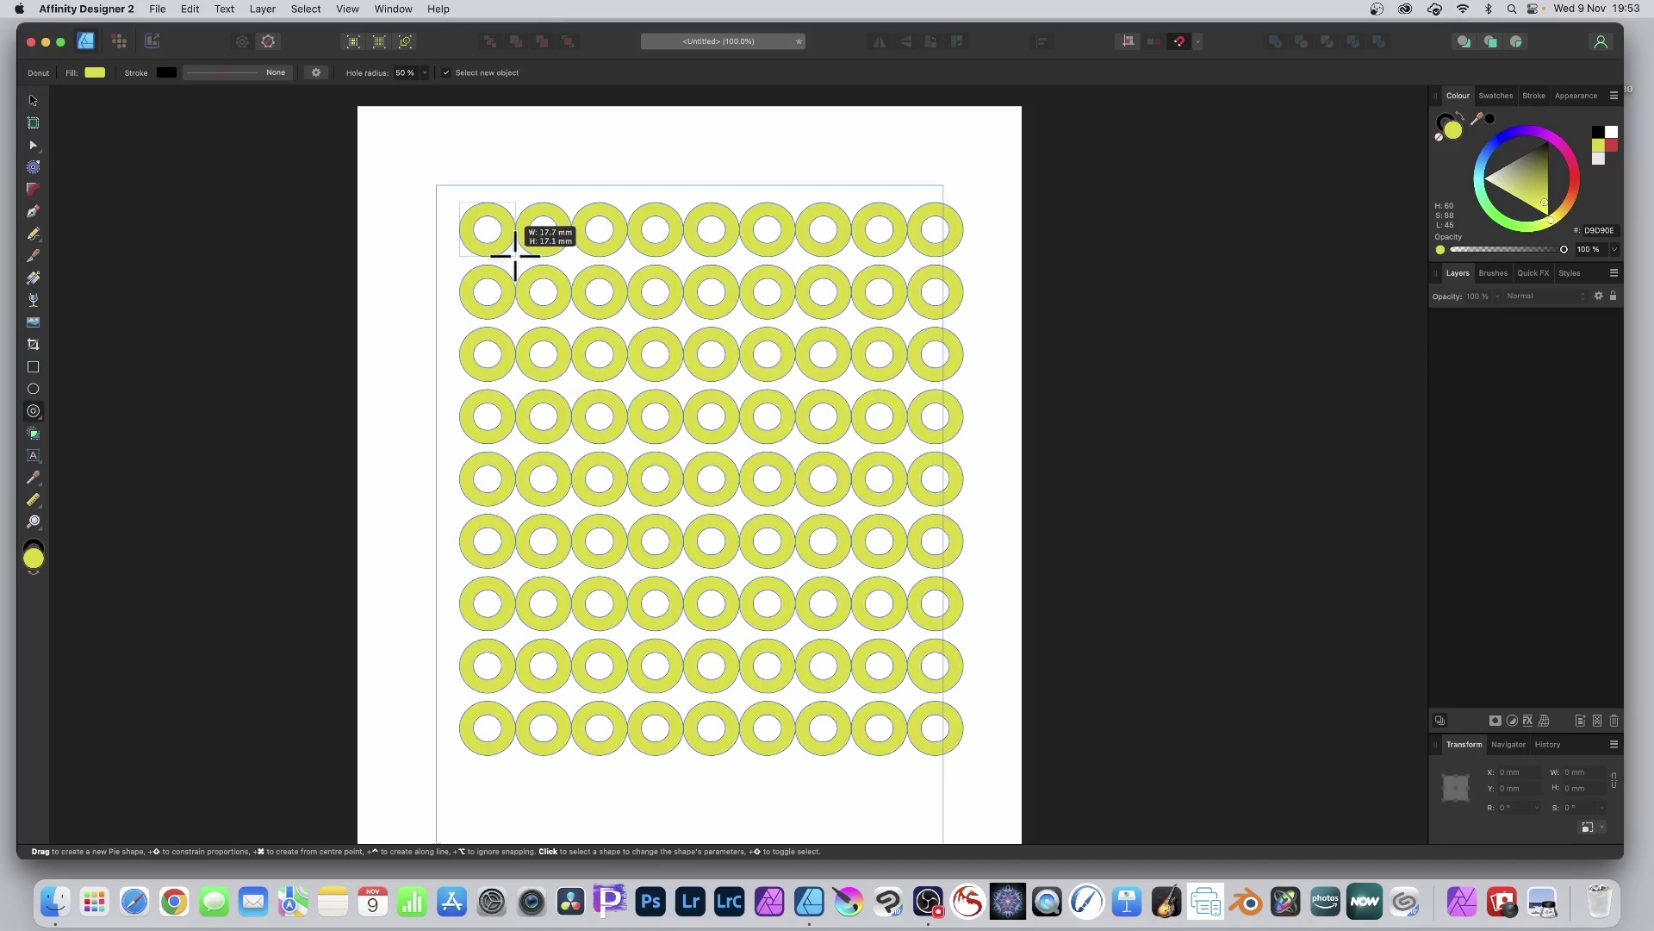
key(super+Right)
key(super+Right)
key(super+Right)
key(super+Right)
key(super+Right)
key(super+Right)
drag(515, 256, 515, 256)
key(super+Right)
key(super+Right)
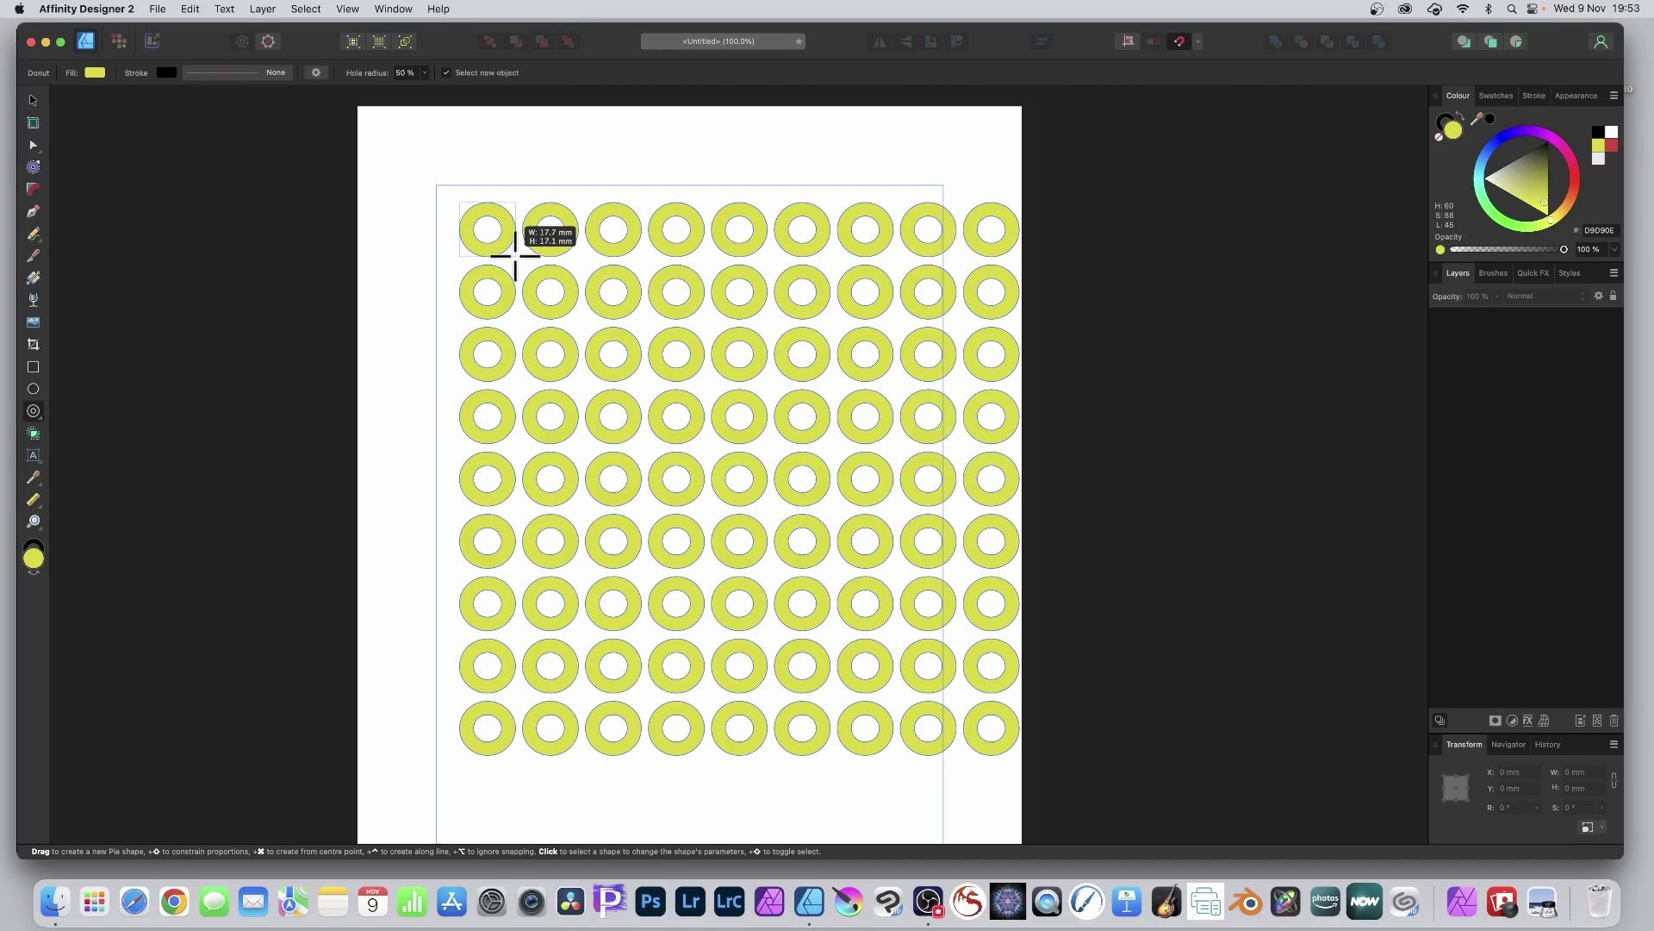
drag(515, 256, 515, 256)
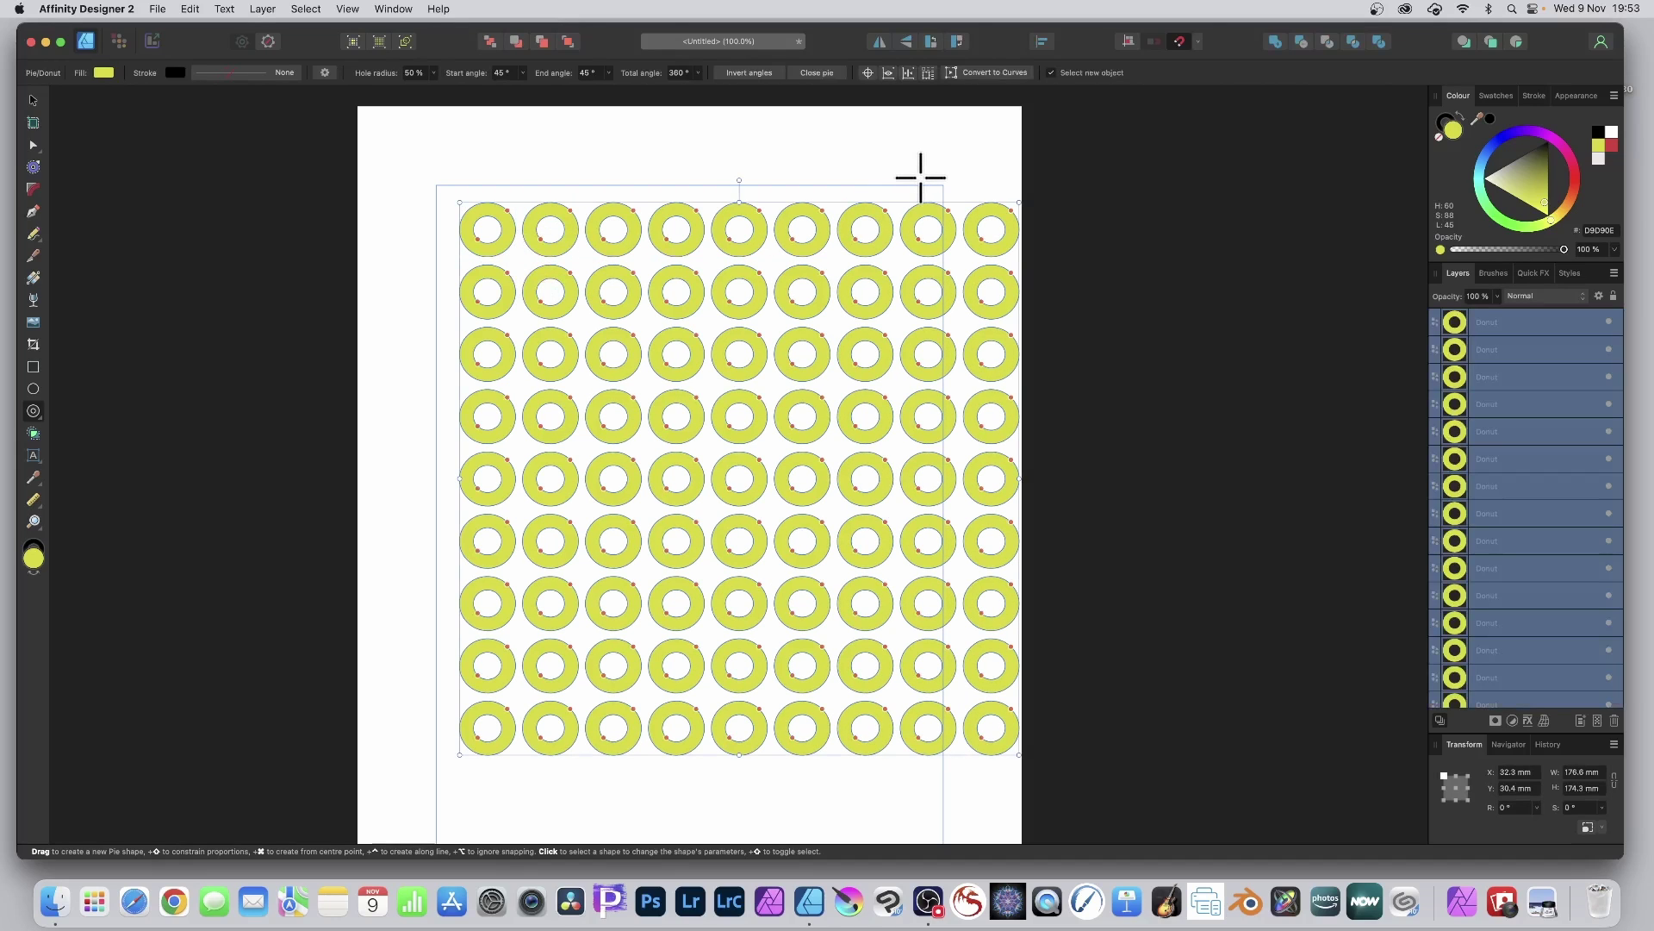
- Group the 81 donuts, shrink the group proportionally, then delete it
right_click(1487, 323)
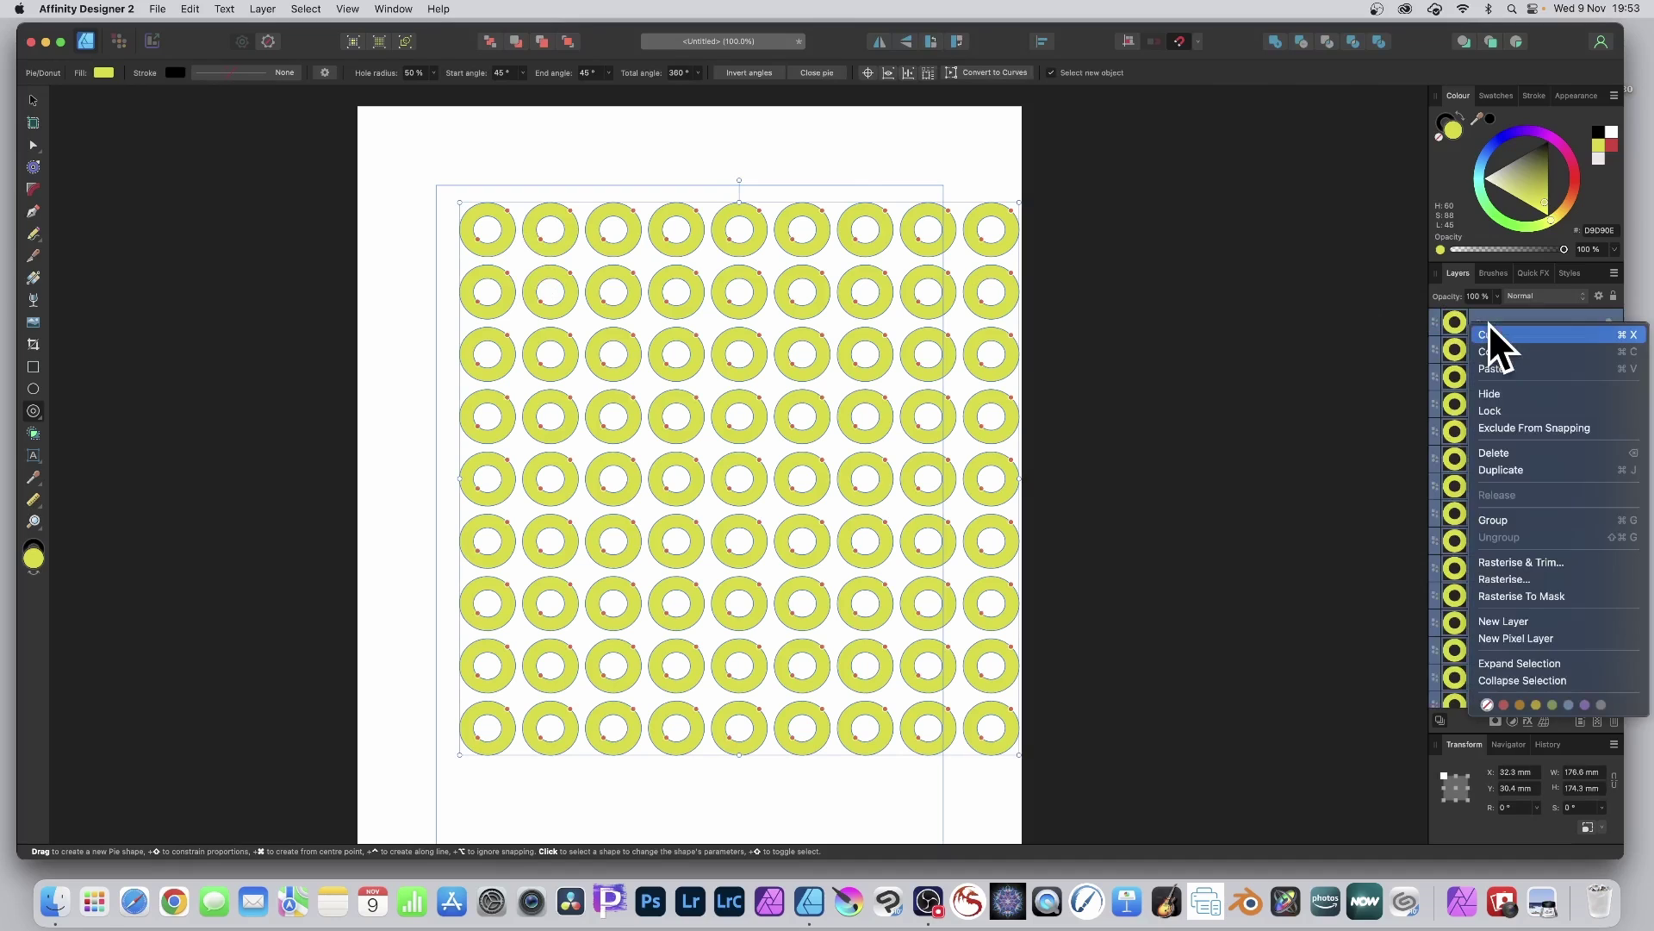
click(1501, 522)
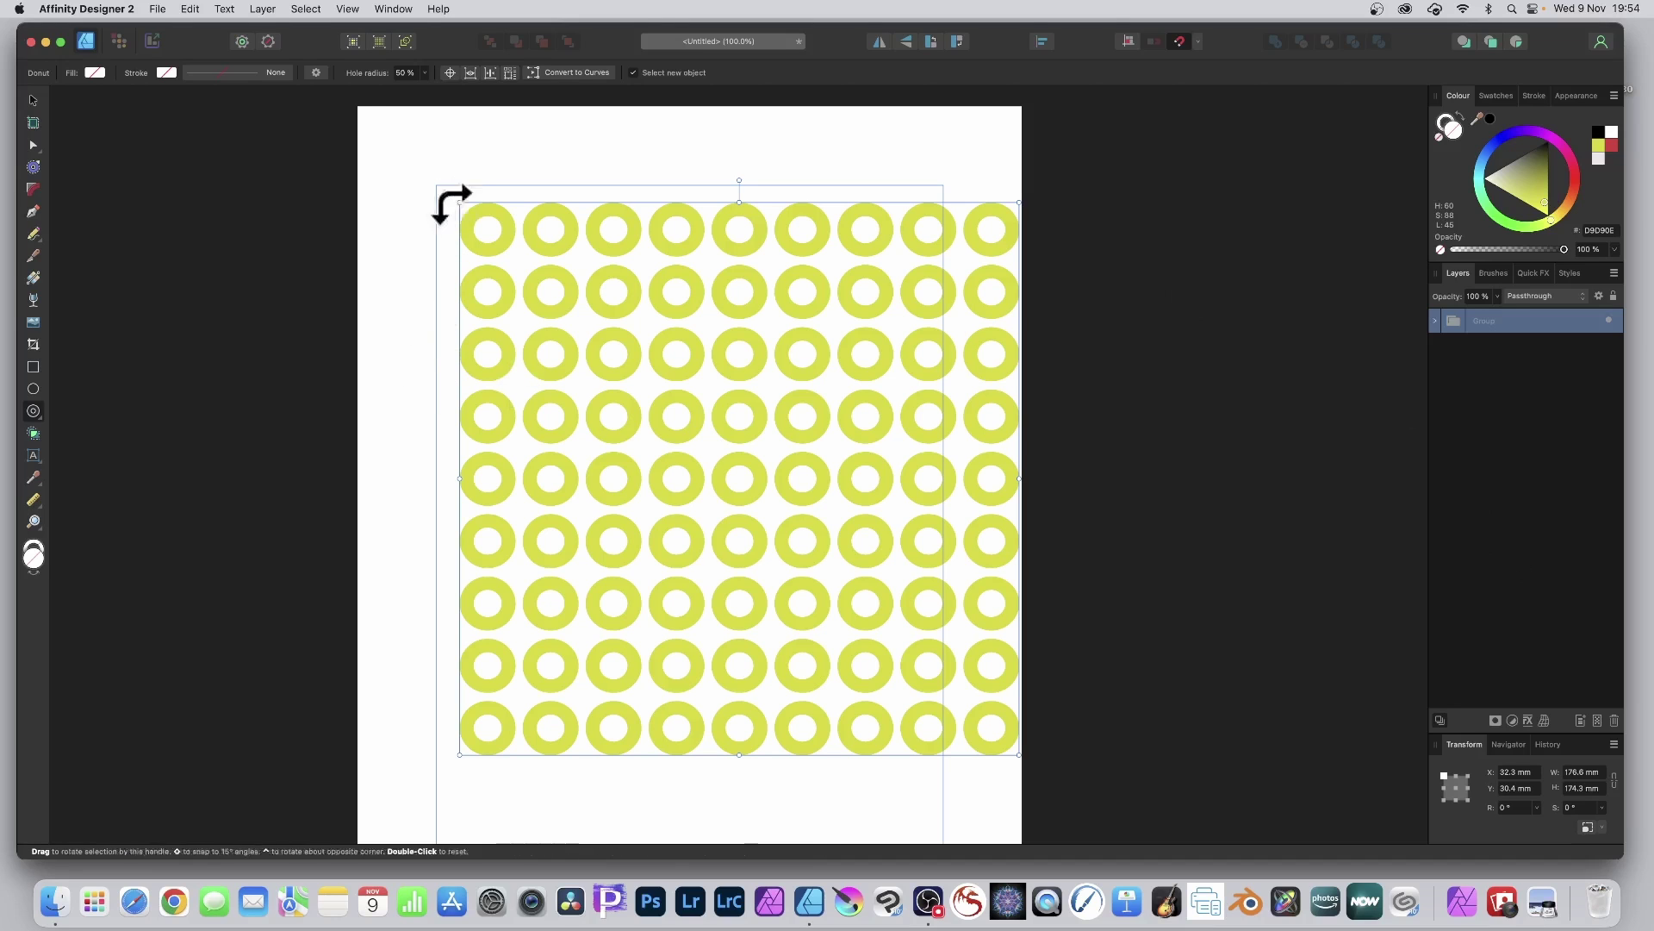
drag(458, 204, 569, 301)
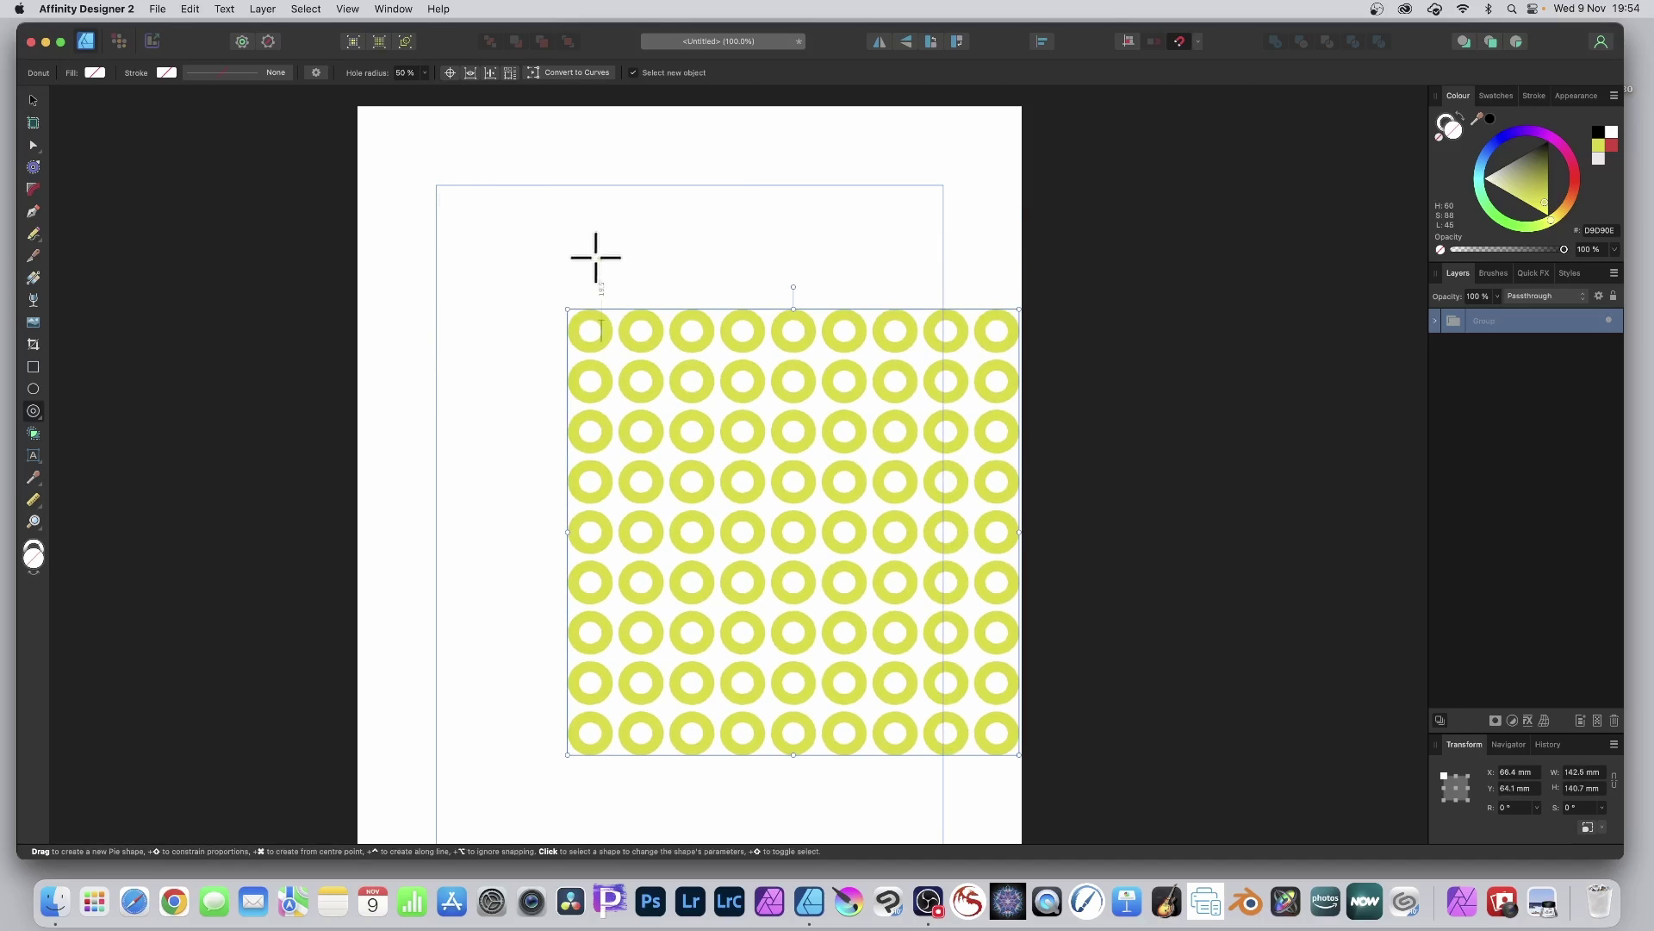
key(Delete)
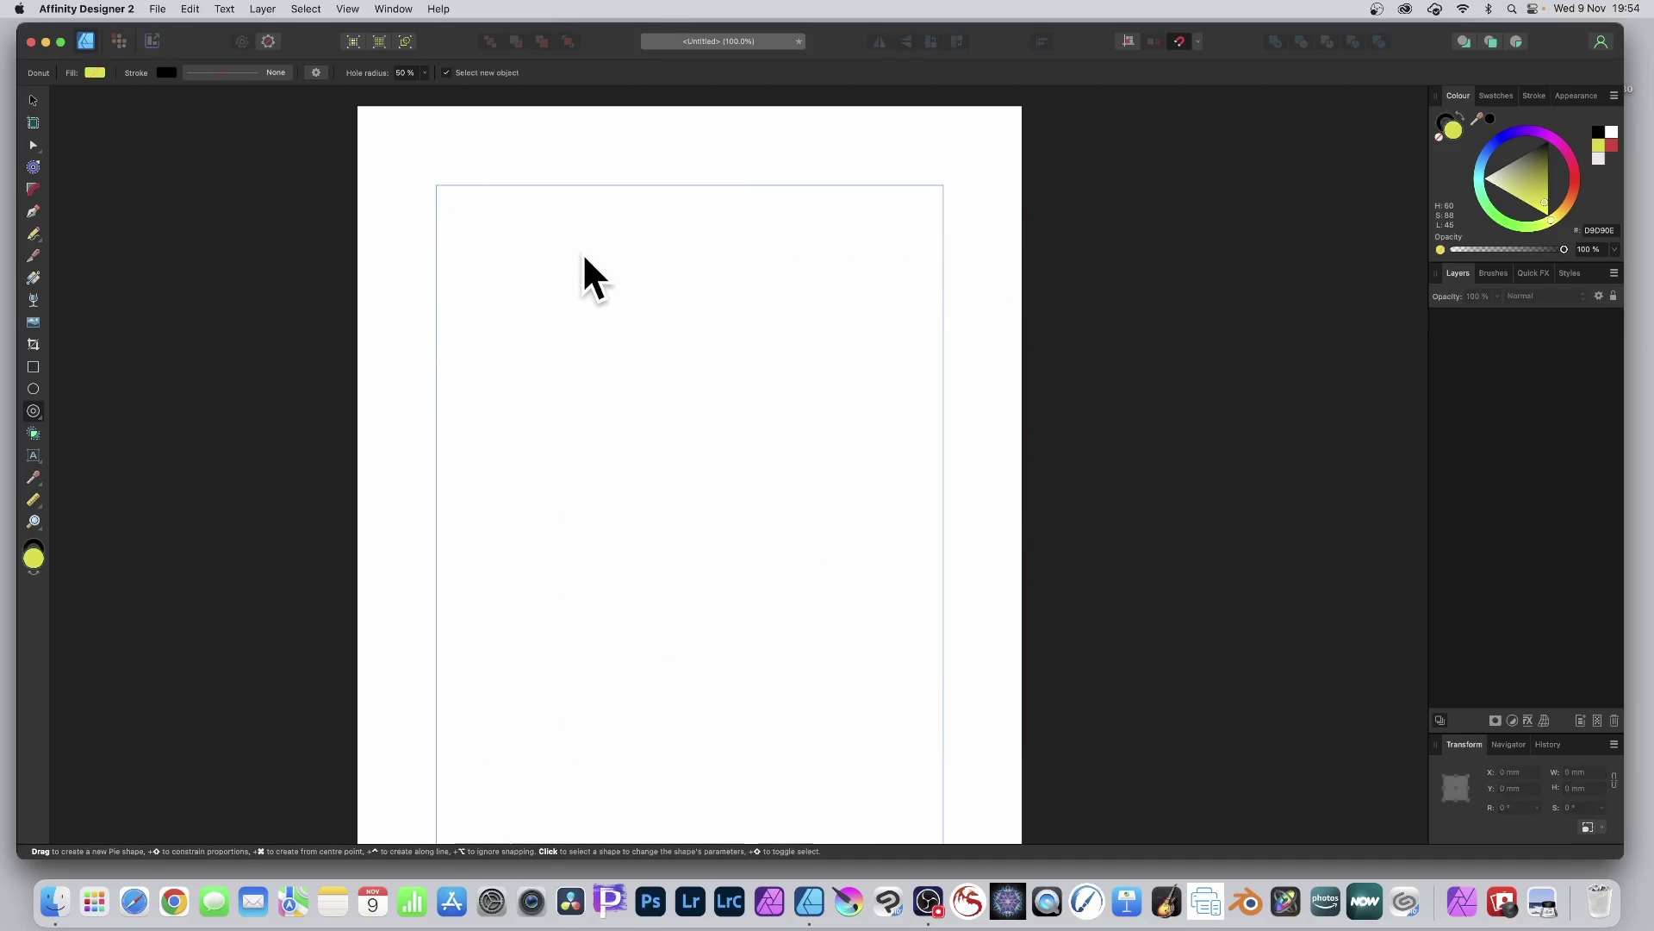
- With the Star Tool, drag out a yellow star and duplicate it into a 6 × 6 grid of 28.3 × 25.1 mm stars
click(33, 410)
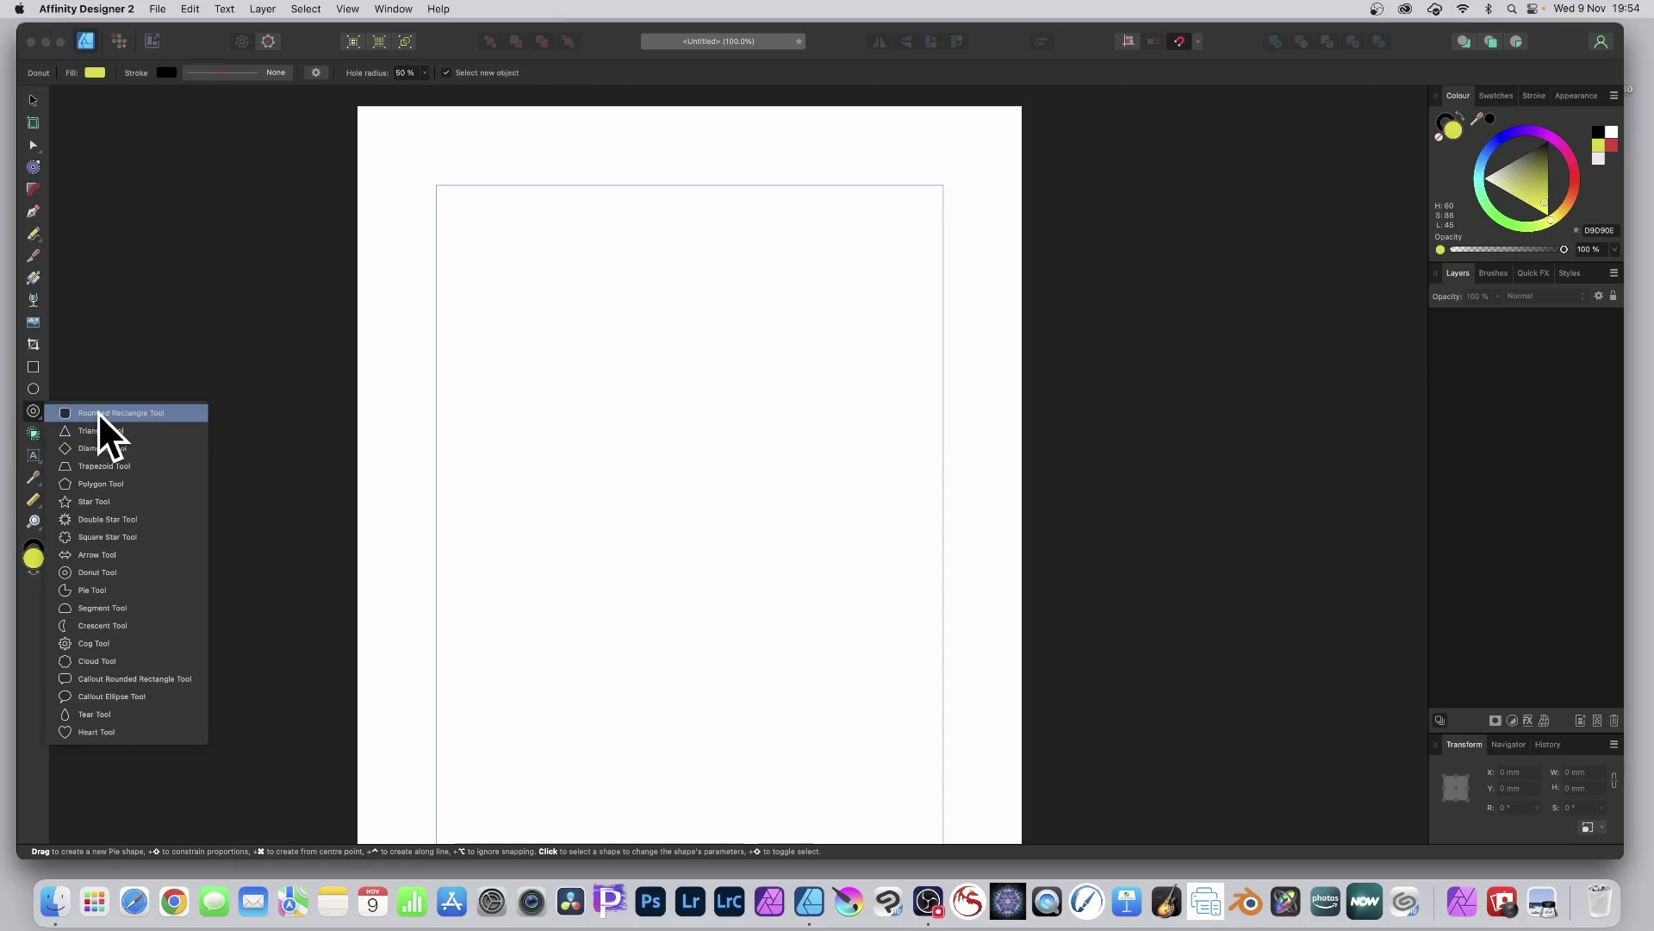
click(111, 500)
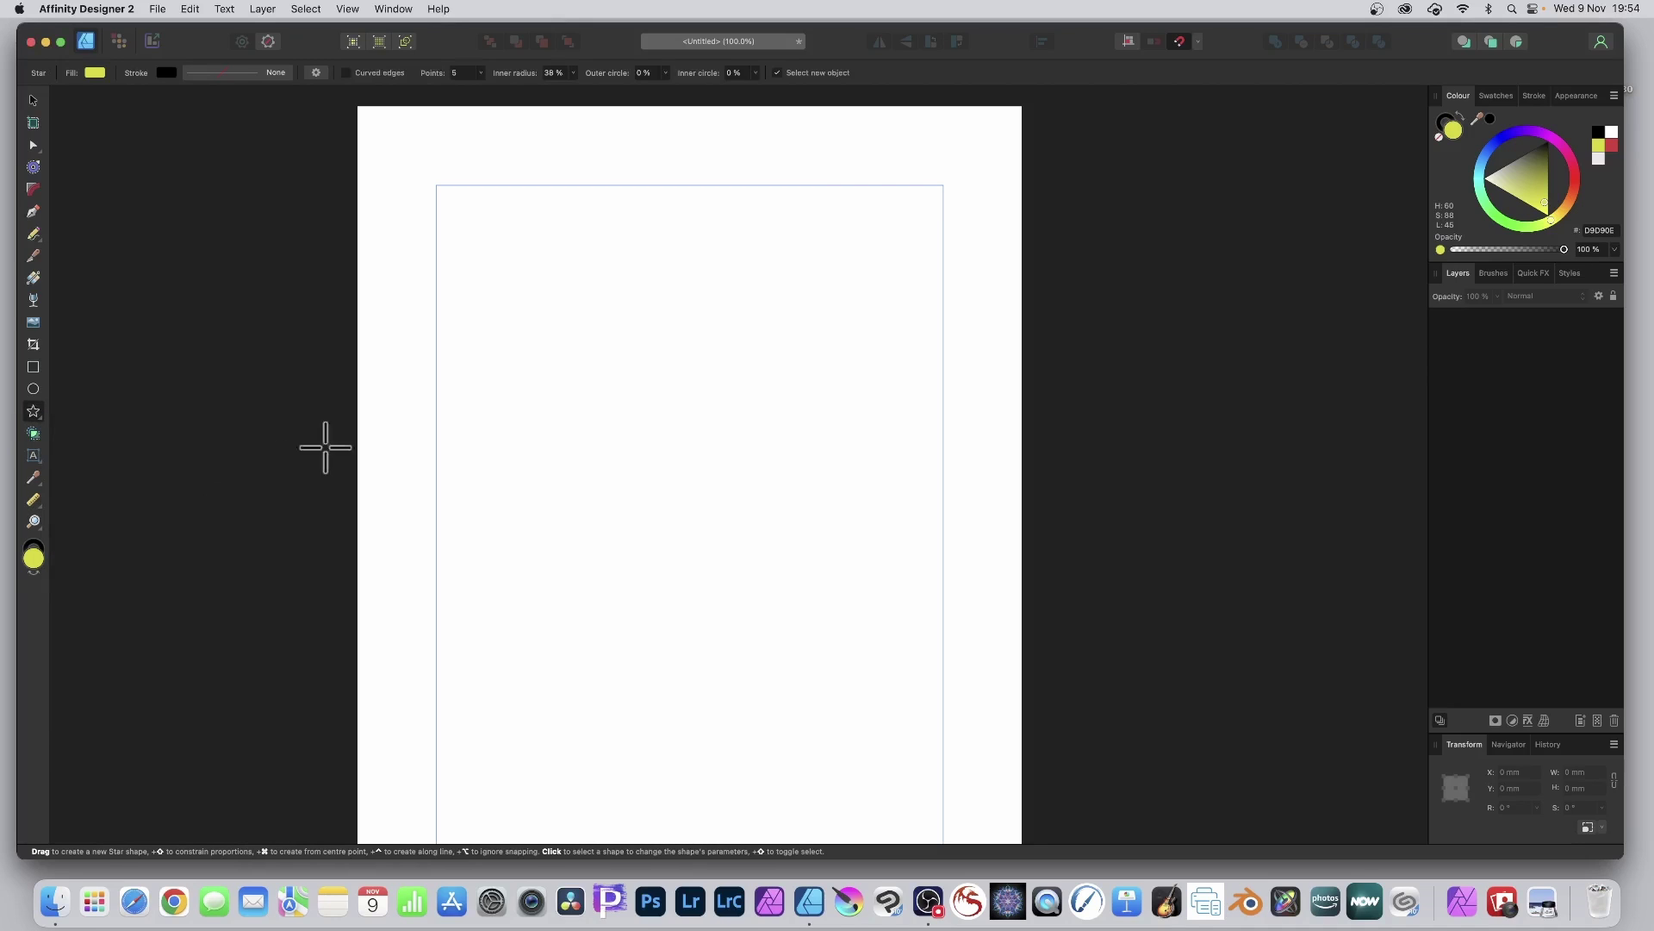
drag(446, 197, 539, 277)
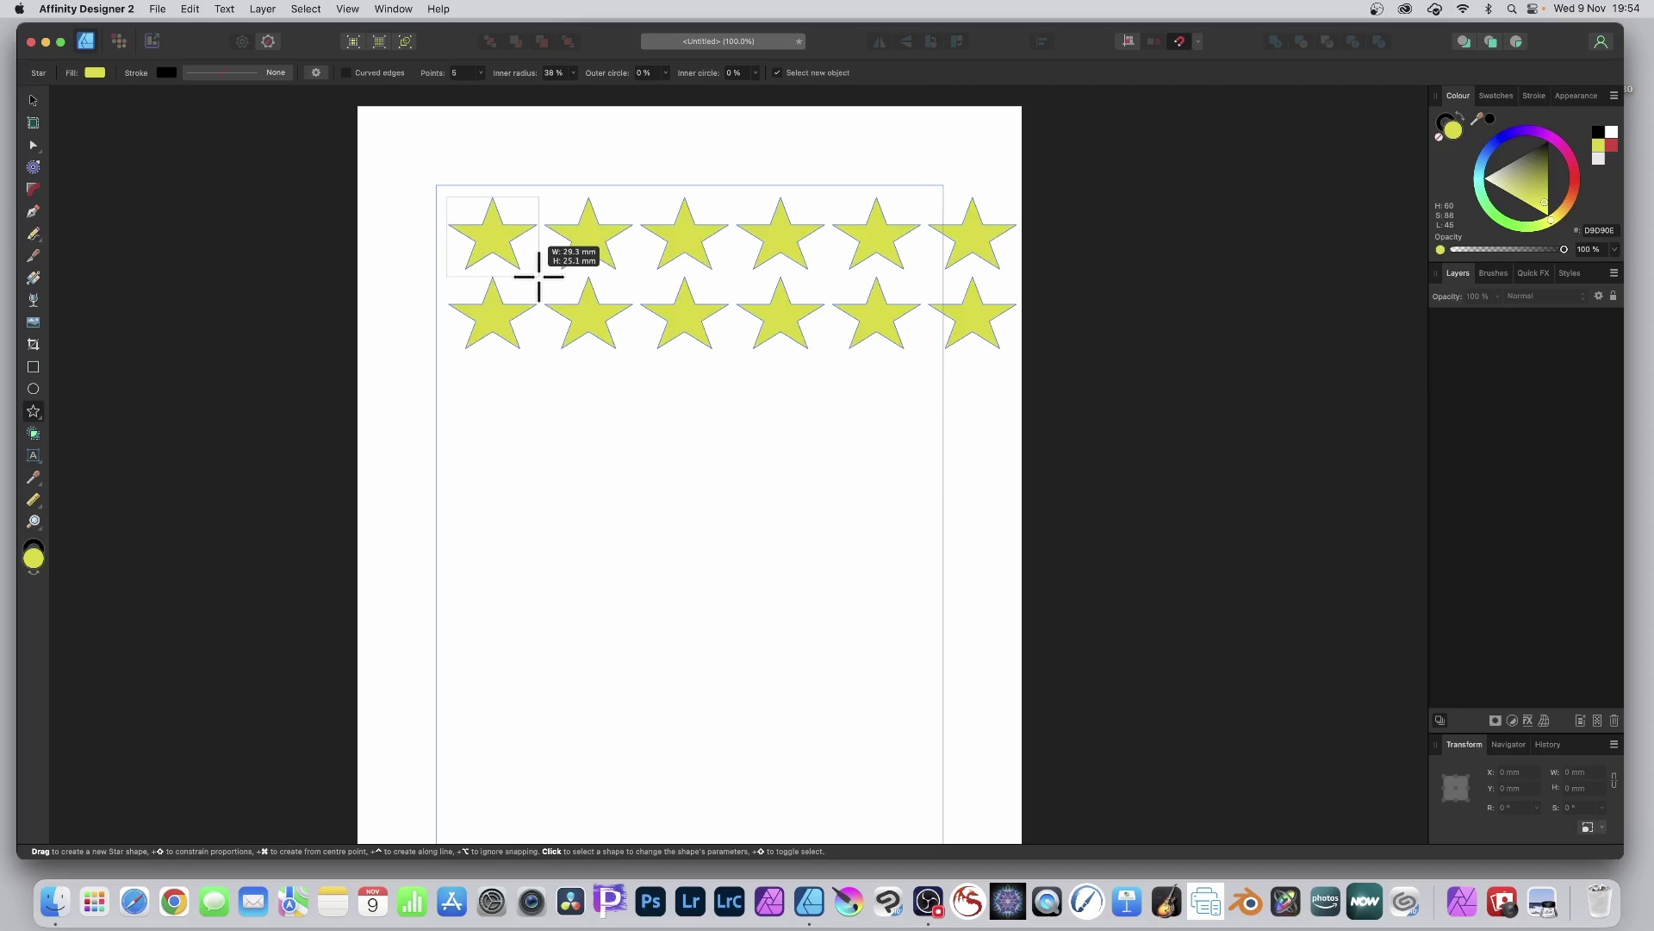
drag(539, 276, 543, 280)
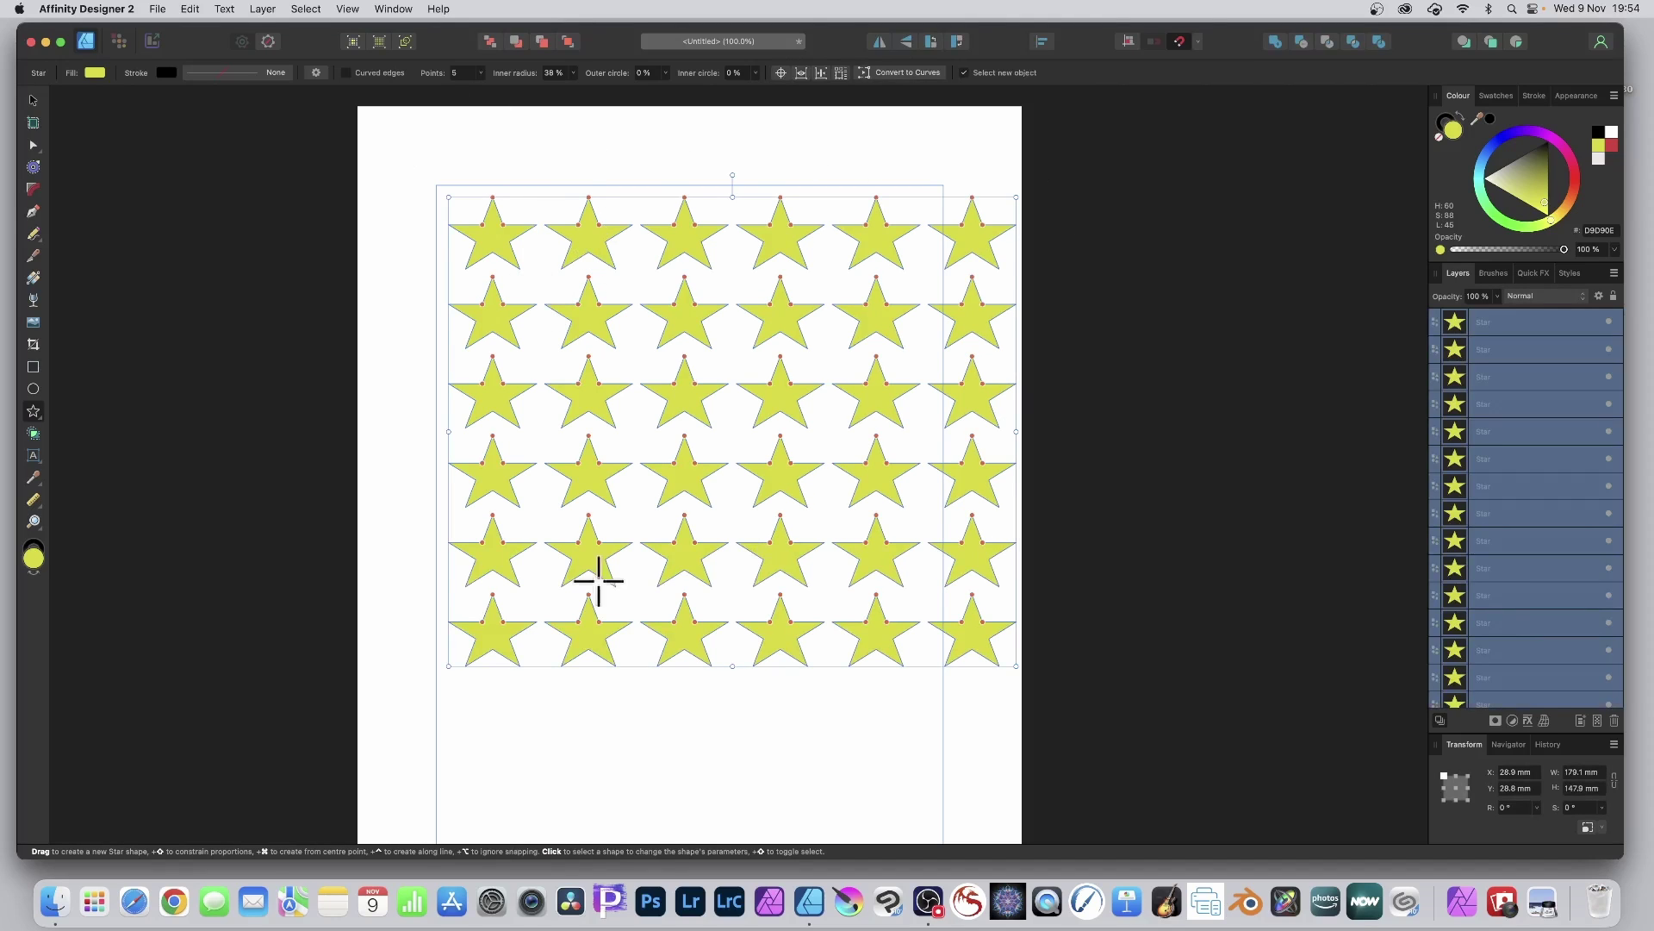
- Raise the Points value of all 36 selected stars from 5 to 26
click(481, 72)
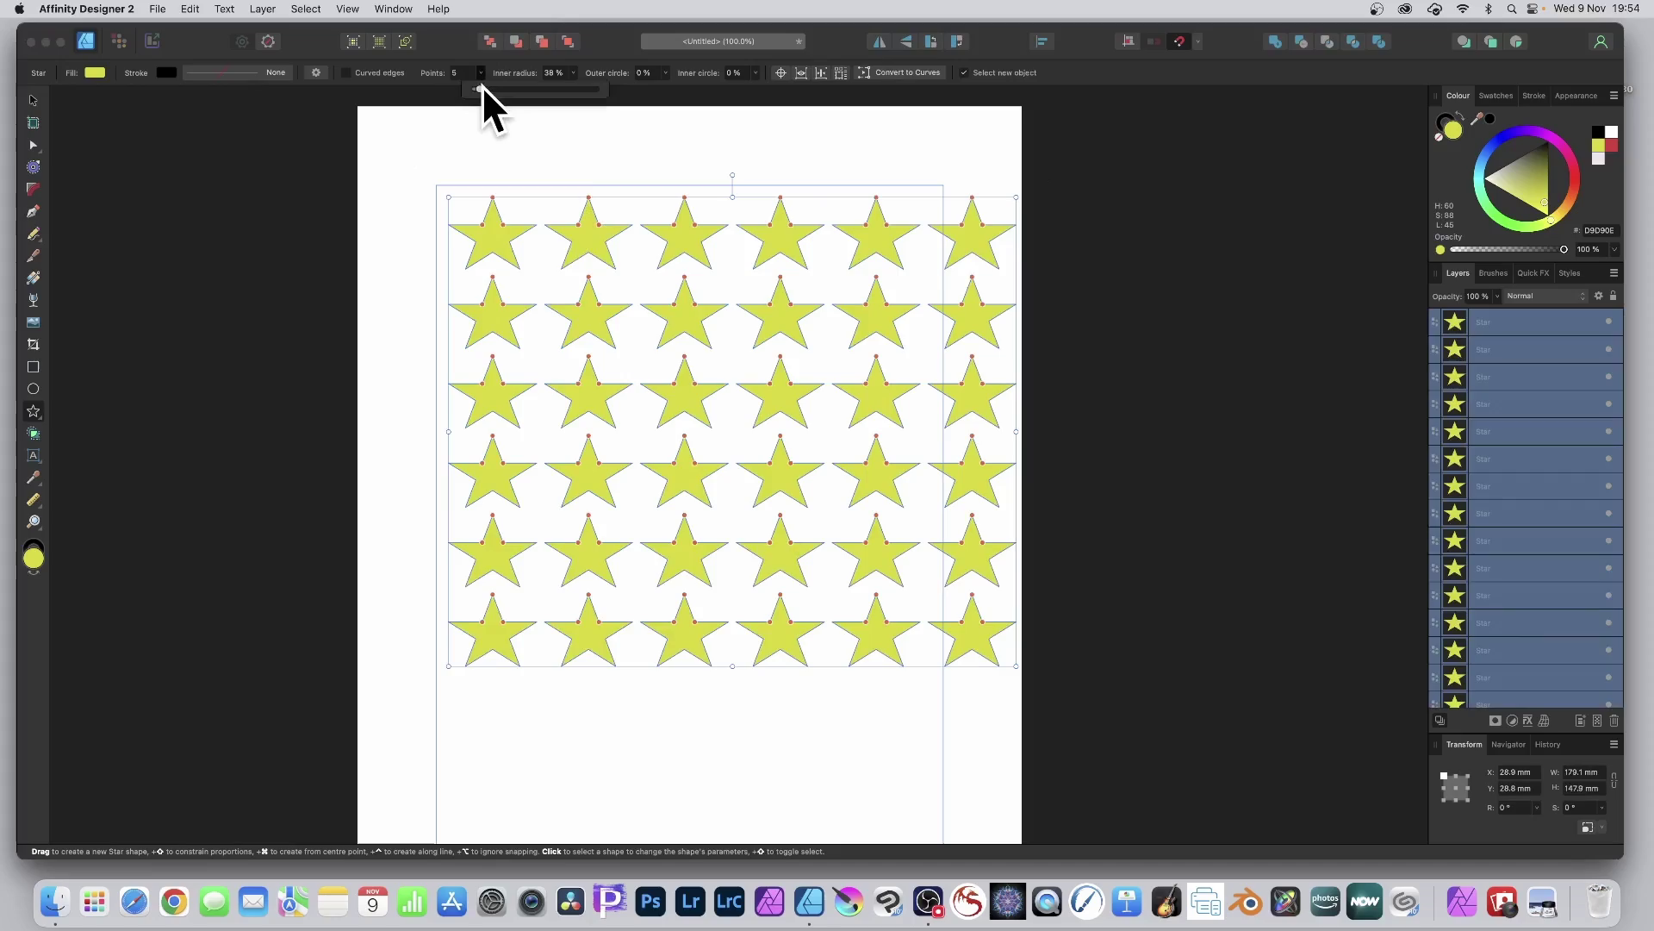
drag(483, 86, 540, 86)
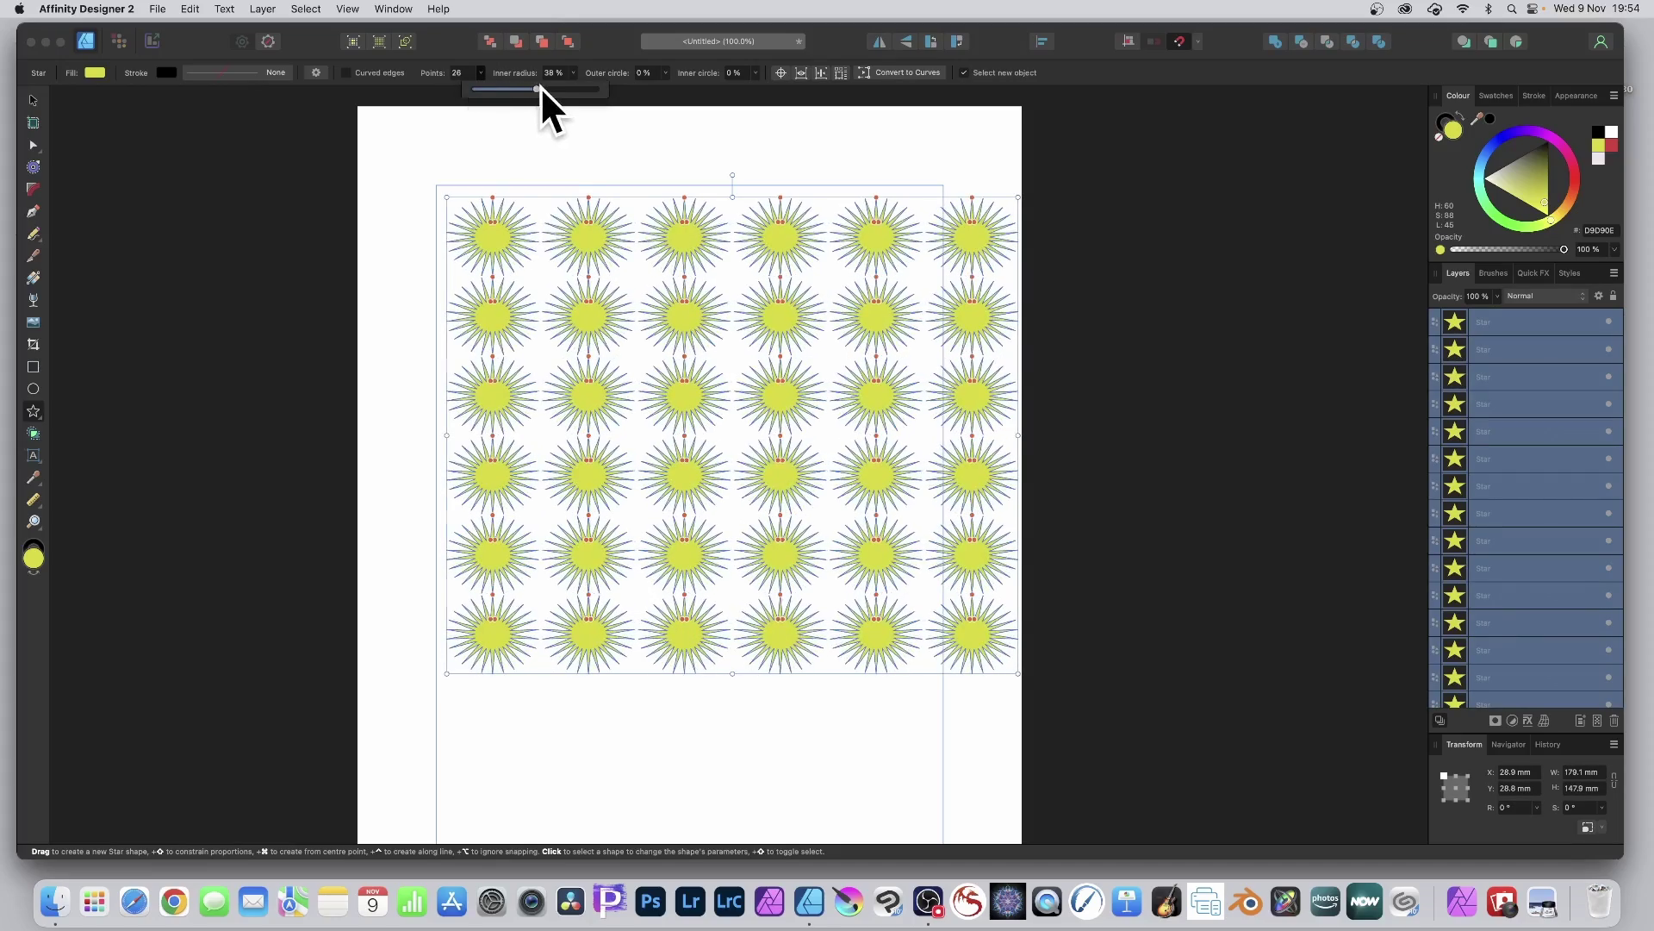